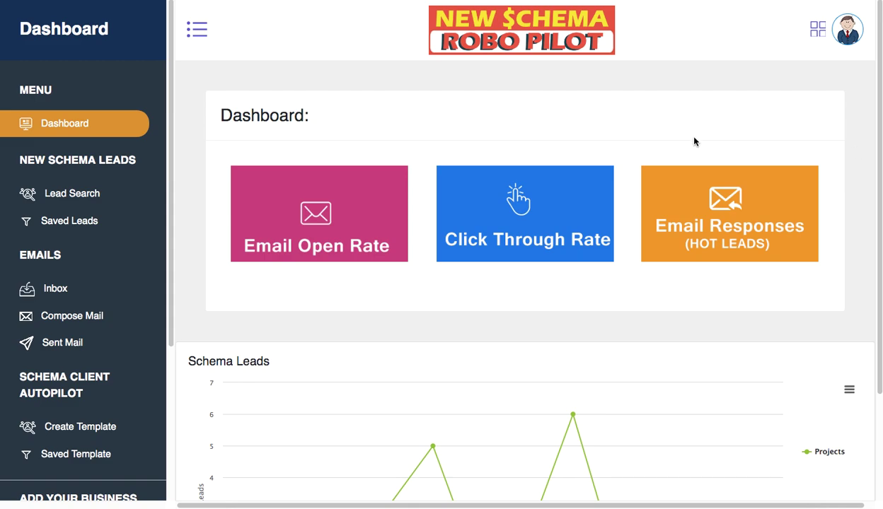
Review the Profile settings page and start Google sign-in to verify the Gmail account.
{"action": "scroll", "coordinate": [128, 297], "scroll_direction": "down", "scroll_amount": 3}
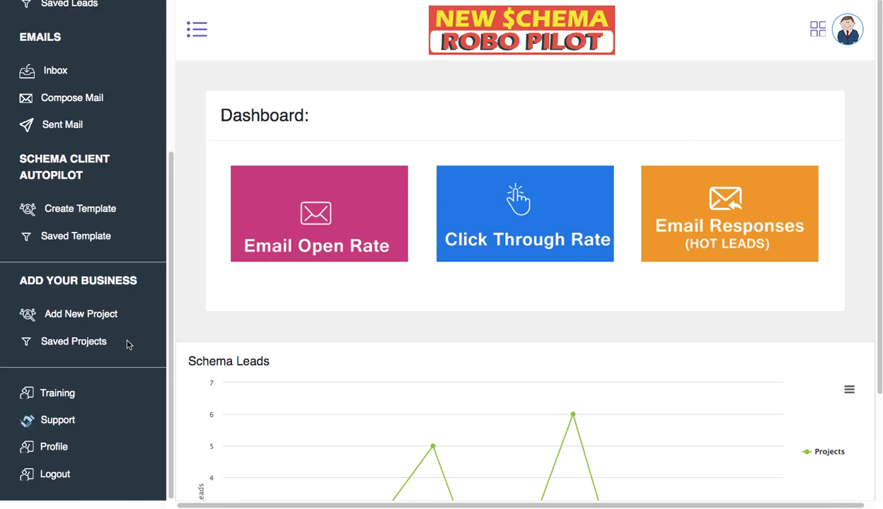
{"action": "left_click", "coordinate": [54, 447]}
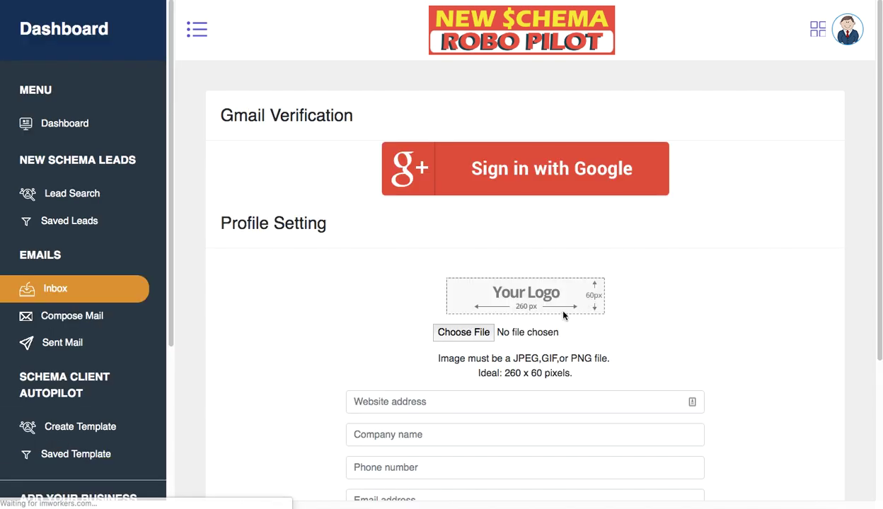
{"action": "scroll", "coordinate": [459, 350], "scroll_direction": "down", "scroll_amount": 2}
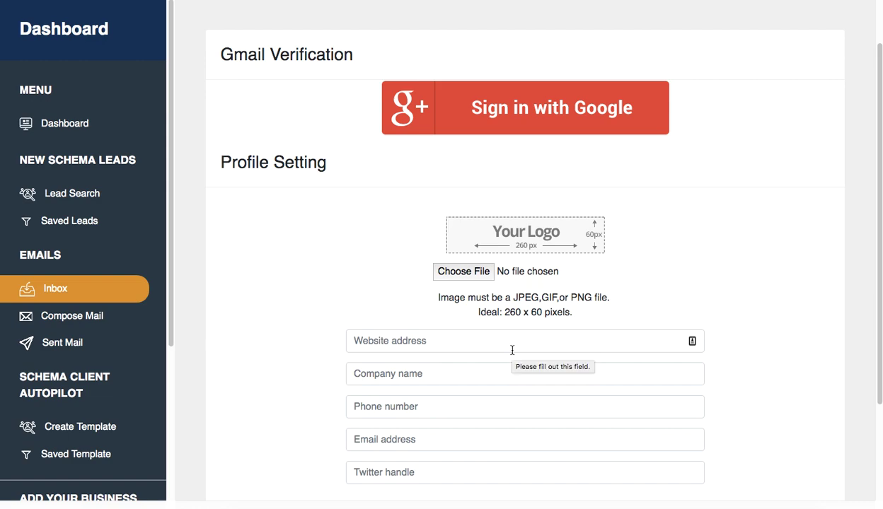
{"action": "scroll", "coordinate": [595, 188], "scroll_direction": "up", "scroll_amount": 2}
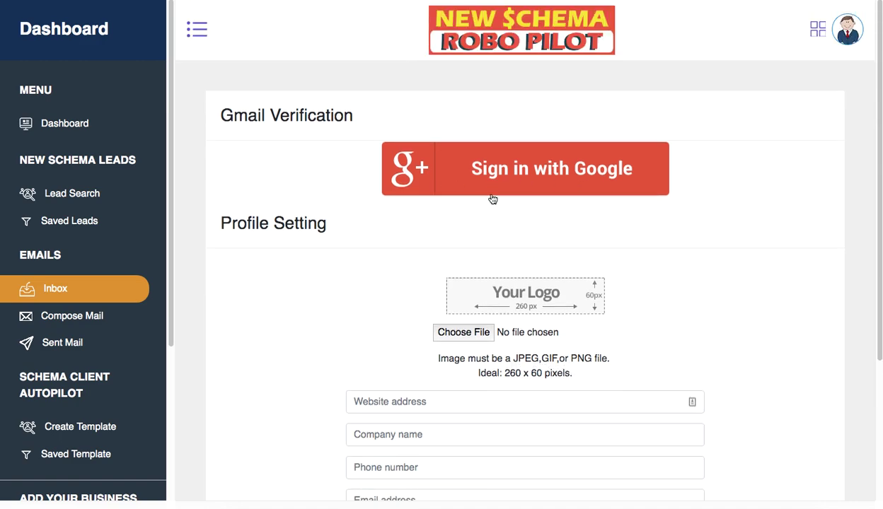
{"action": "left_click", "coordinate": [534, 173]}
Return to the Dashboard and inspect the Schema Leads chart of daily leads.
{"action": "left_click", "coordinate": [87, 131]}
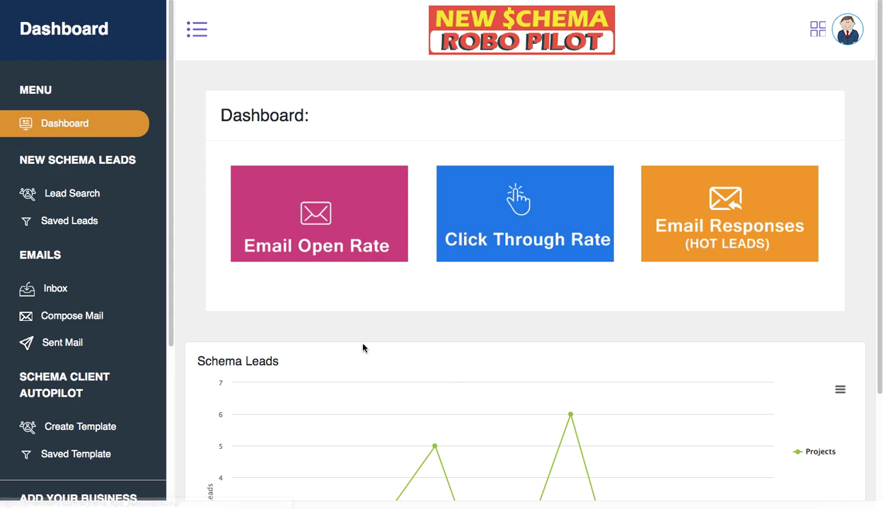
{"action": "scroll", "coordinate": [345, 325], "scroll_direction": "down", "scroll_amount": 2}
{"action": "scroll", "coordinate": [260, 286], "scroll_direction": "down", "scroll_amount": 2}
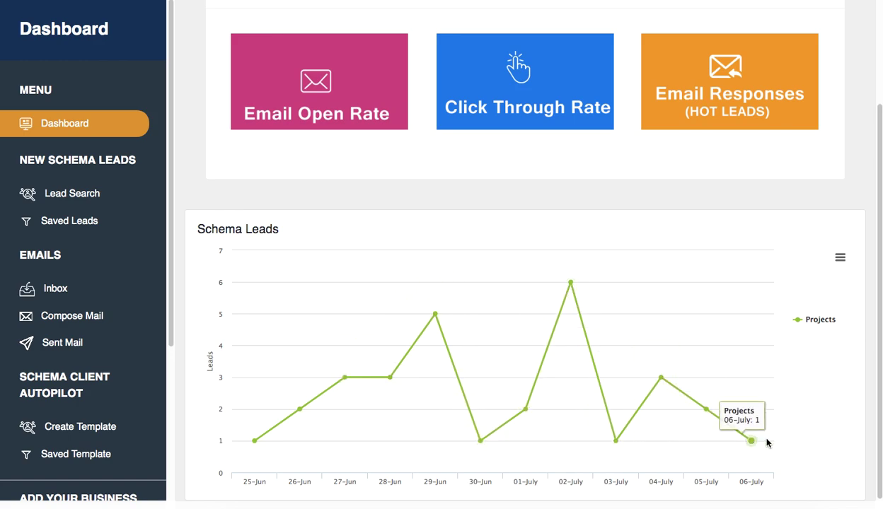
{"action": "scroll", "coordinate": [328, 254], "scroll_direction": "up", "scroll_amount": 4}
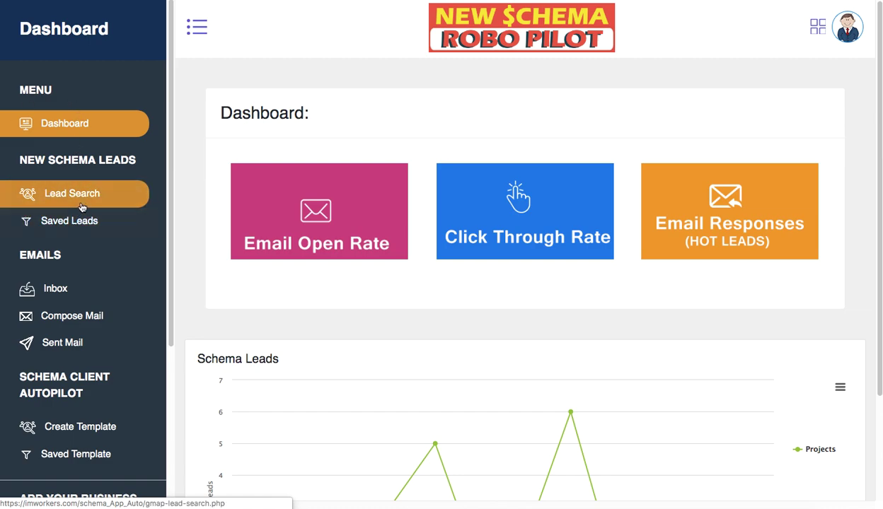
On Lead Search, focus the location field, then view the plumber project's london leads.
{"action": "left_click", "coordinate": [82, 205]}
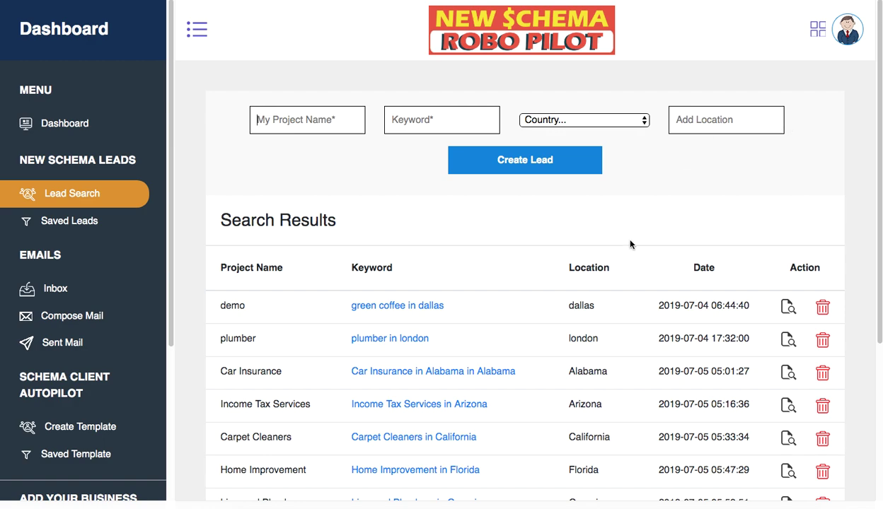
{"action": "left_click", "coordinate": [694, 126]}
{"action": "left_click", "coordinate": [790, 343]}
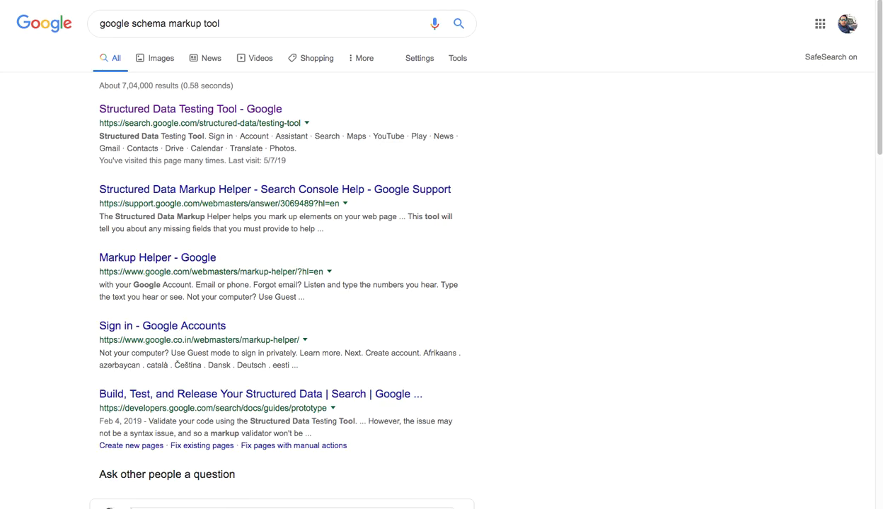
Search Google for 'google schema markup tool' and open the Structured Data Testing Tool.
{"action": "left_click", "coordinate": [144, 30]}
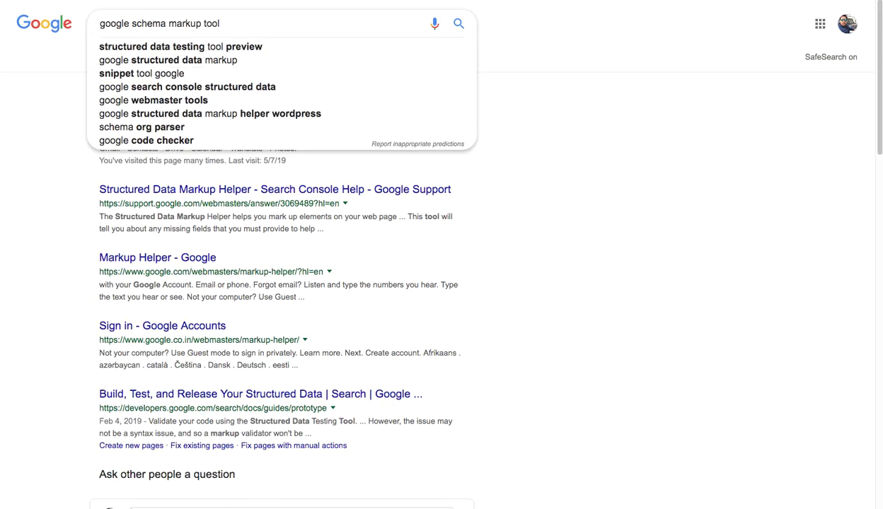
{"action": "left_click", "coordinate": [44, 196]}
{"action": "left_click", "coordinate": [253, 109]}
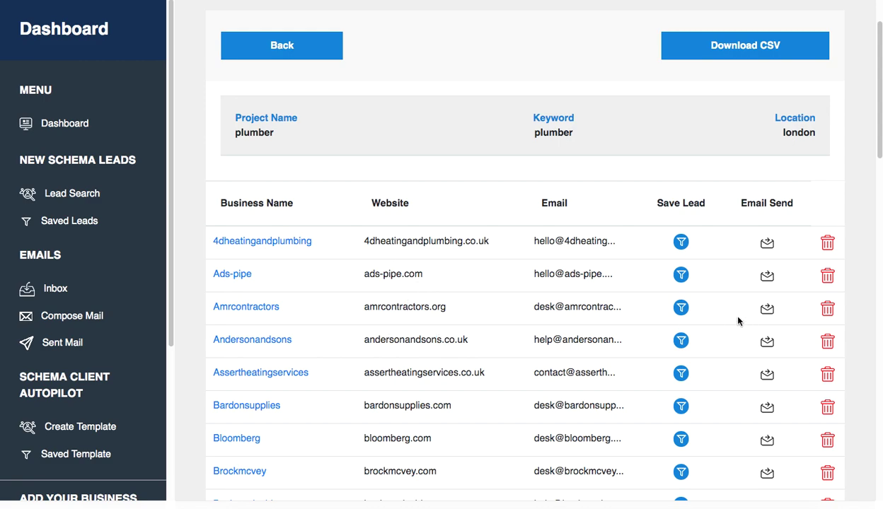
Test amrcontractors.org in the Structured Data Testing Tool, showing 0 errors and 0 items.
{"action": "double_click", "coordinate": [420, 308]}
{"action": "triple_click", "coordinate": [420, 307]}
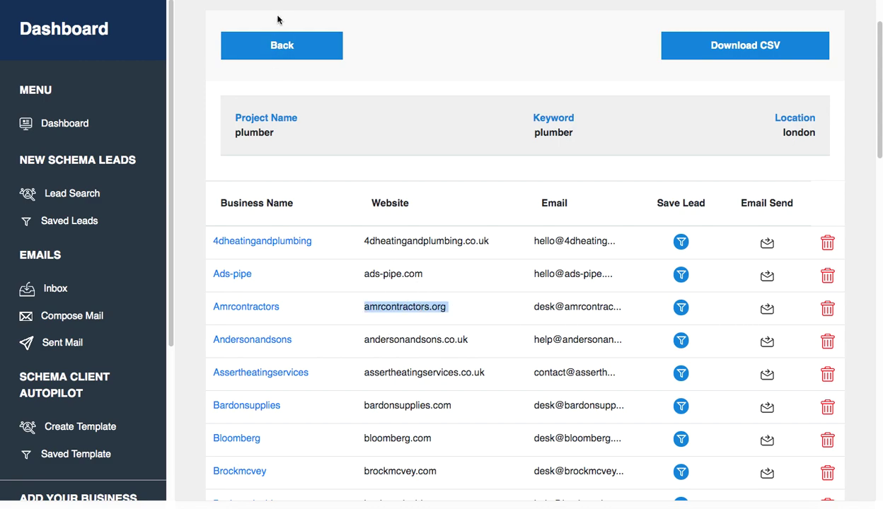
{"action": "type", "text": "amrcontractors.org"}
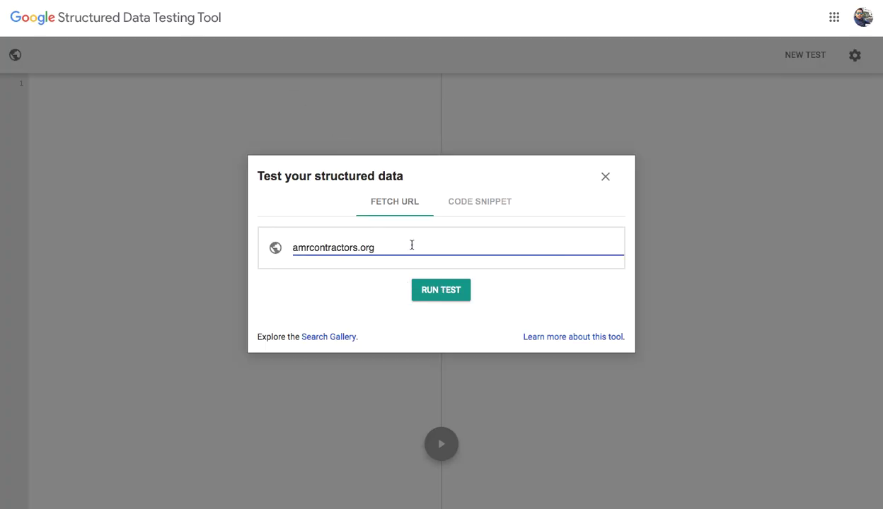
{"action": "left_click", "coordinate": [441, 290]}
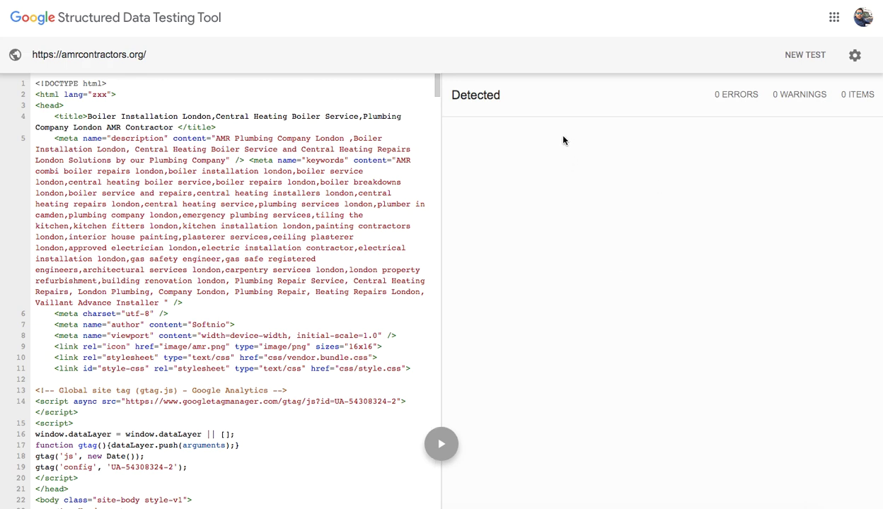
{"action": "double_click", "coordinate": [474, 101]}
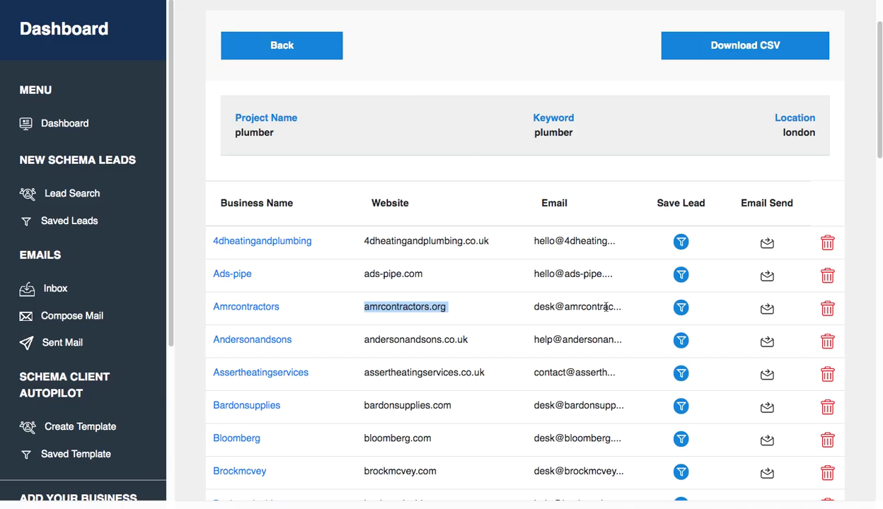
Copy bardonsupplies.com from the leads table and run a structured data test on it.
{"action": "scroll", "coordinate": [410, 379], "scroll_direction": "down", "scroll_amount": 1}
{"action": "left_click_drag", "start_coordinate": [452, 396], "coordinate": [352, 404]}
{"action": "key", "text": "ctrl+c"}
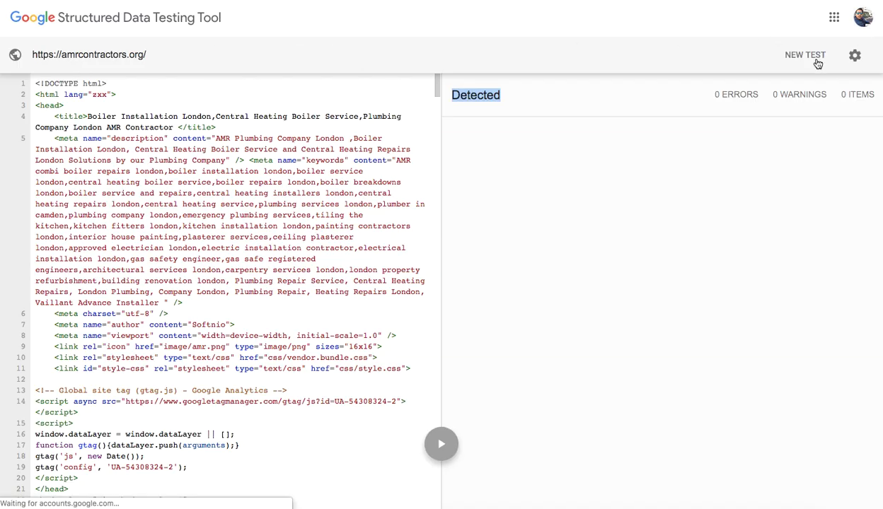
{"action": "left_click", "coordinate": [804, 54]}
{"action": "type", "text": "amrcontractors.org"}
{"action": "key", "text": "ctrl+v"}
{"action": "left_click_drag", "start_coordinate": [376, 247], "coordinate": [292, 247]}
{"action": "key", "text": "BackSpace"}
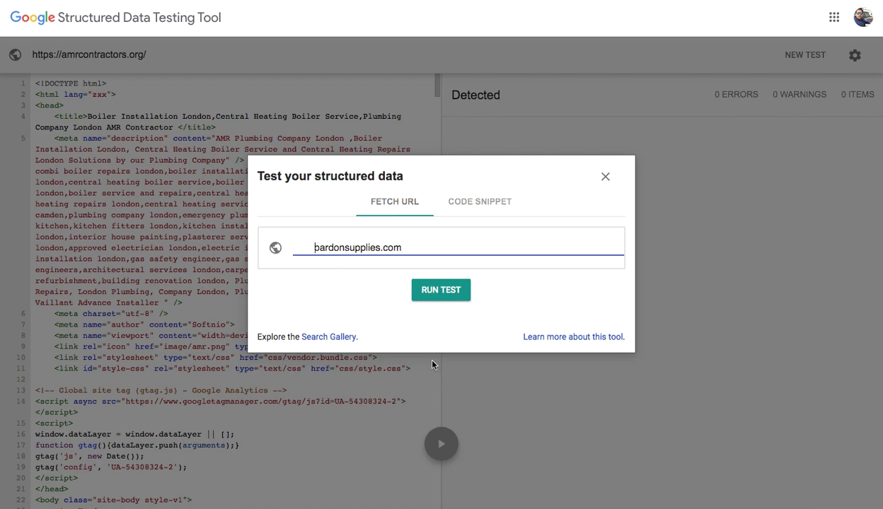
{"action": "key", "text": "BackSpace"}
{"action": "left_click", "coordinate": [456, 290]}
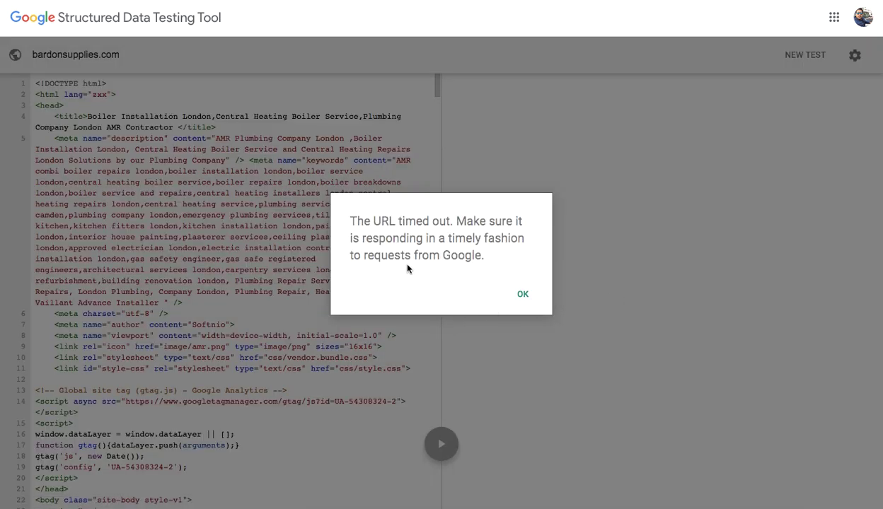
Retry the bardonsupplies.com test after reloading, dismissing the repeated URL timed out messages.
{"action": "left_click", "coordinate": [524, 292]}
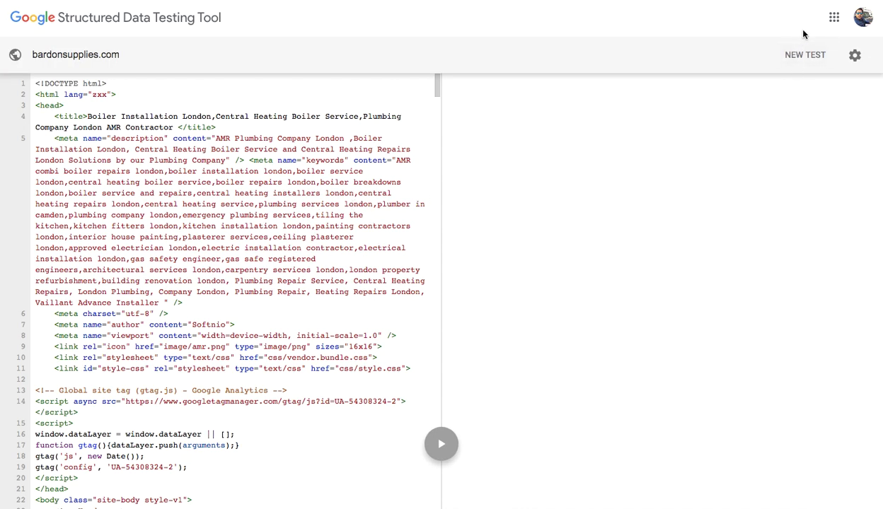
{"action": "key", "text": "ctrl+r"}
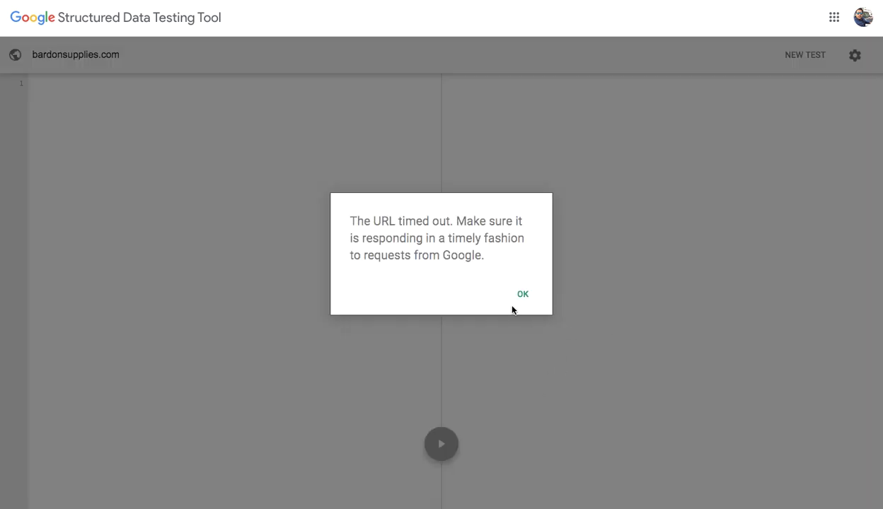
{"action": "left_click", "coordinate": [523, 294]}
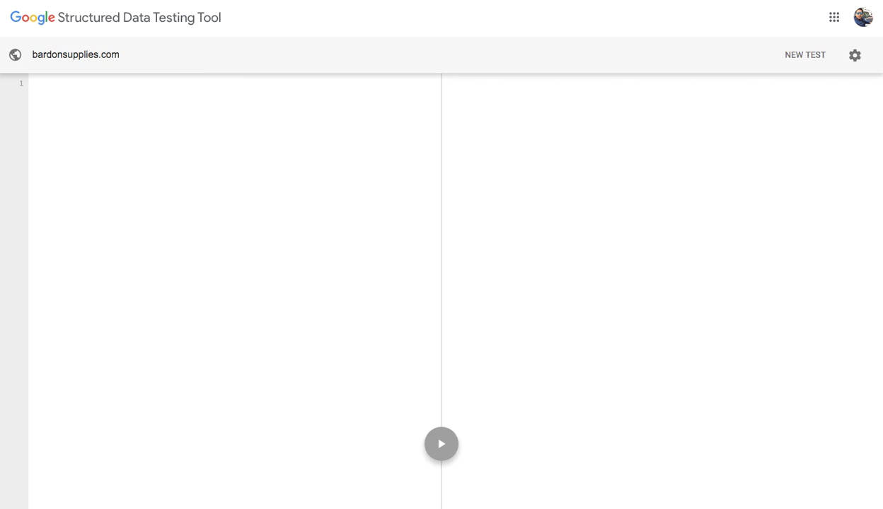
{"action": "key", "text": "alt+Left"}
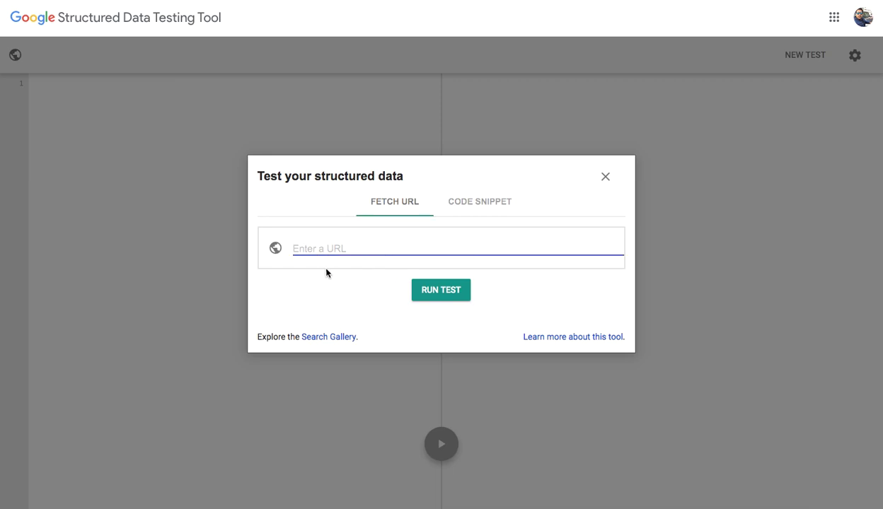
{"action": "type", "text": "bardonsupplies.com"}
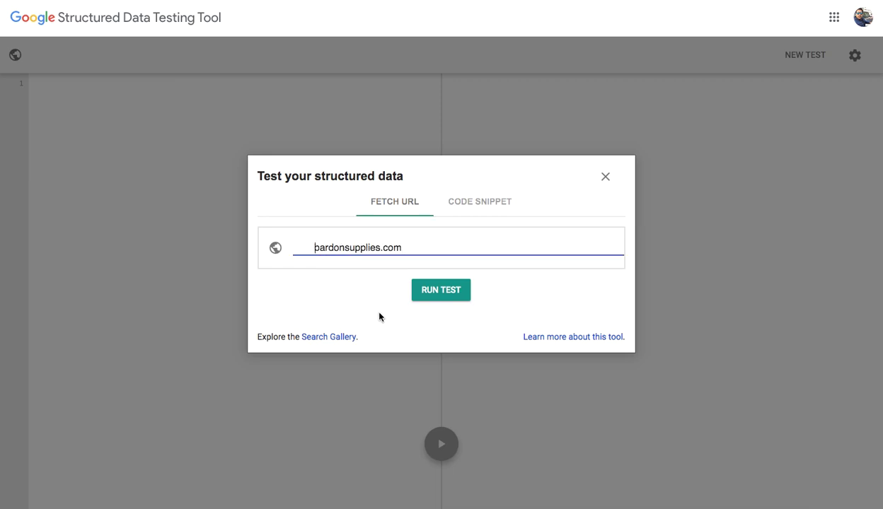
{"action": "left_click", "coordinate": [433, 290]}
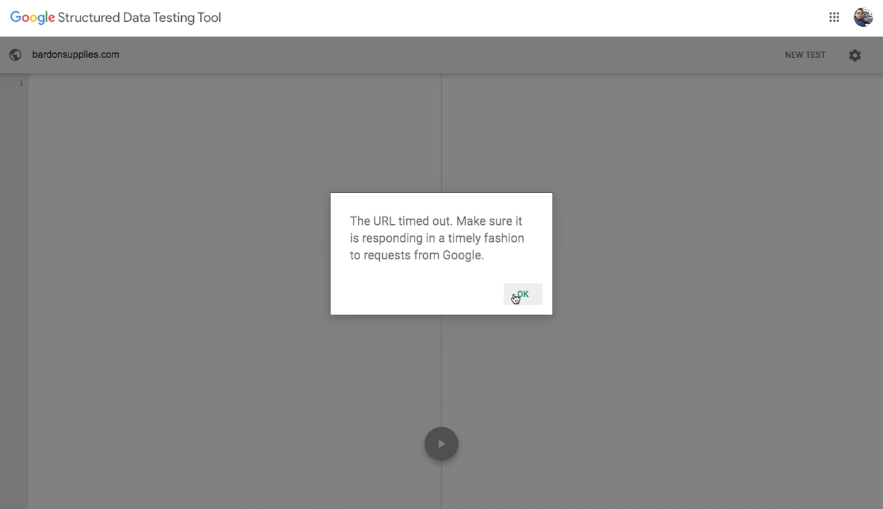
{"action": "left_click", "coordinate": [515, 295]}
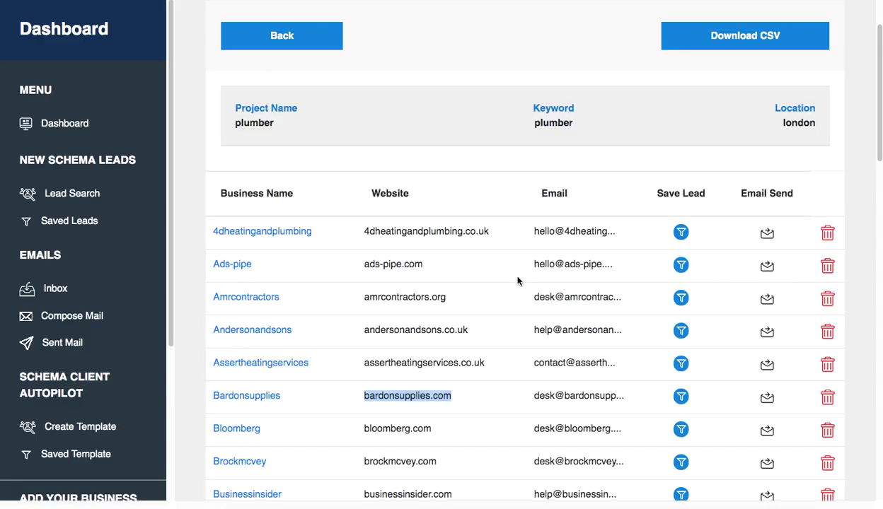
Save the 4dheatingandplumbing, Ads-pipe and Andersonandsons leads to the plumber project.
{"action": "scroll", "coordinate": [541, 331], "scroll_direction": "down", "scroll_amount": 15}
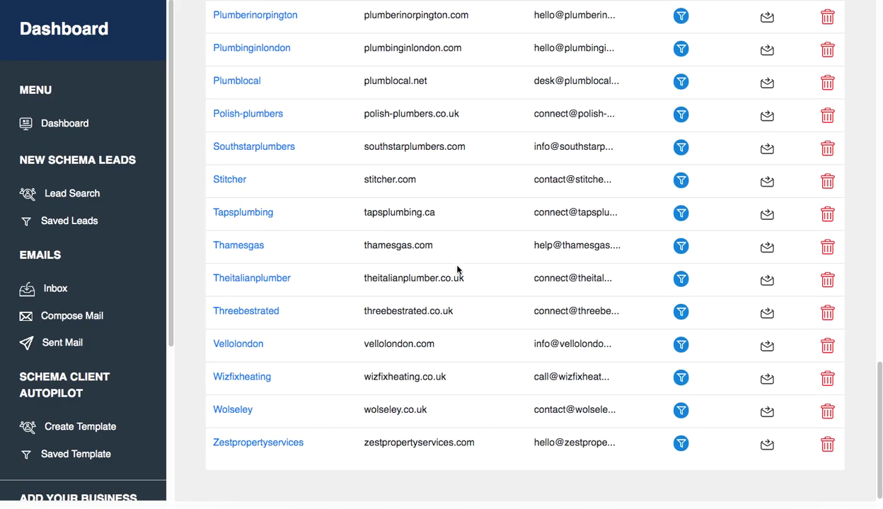
{"action": "scroll", "coordinate": [471, 269], "scroll_direction": "up", "scroll_amount": 15}
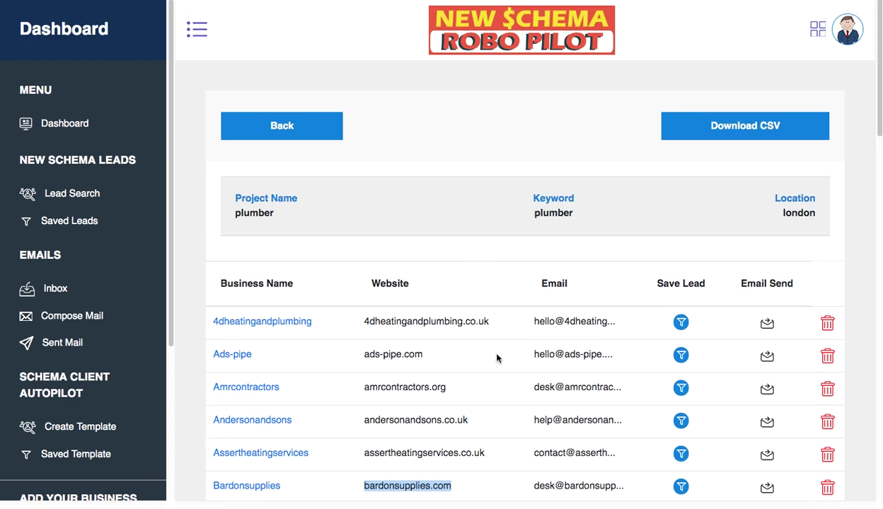
{"action": "scroll", "coordinate": [479, 370], "scroll_direction": "down", "scroll_amount": 1}
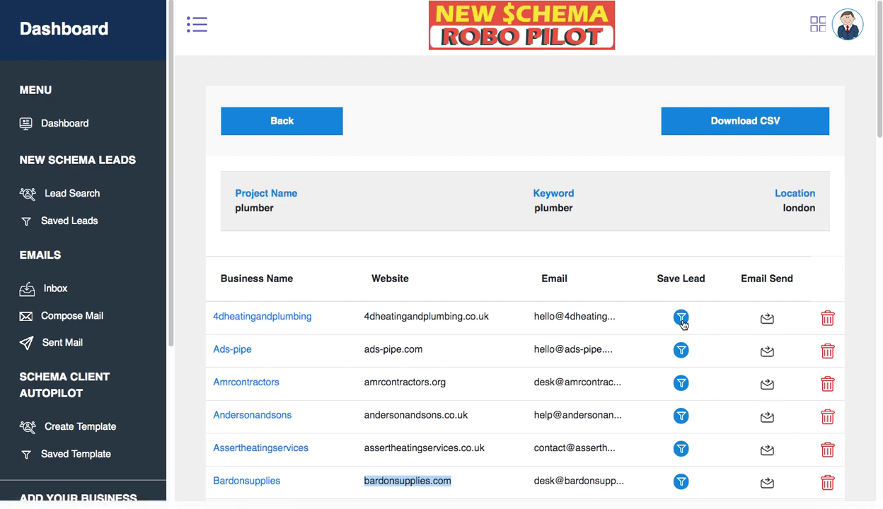
{"action": "left_click", "coordinate": [682, 351]}
{"action": "left_click", "coordinate": [682, 383]}
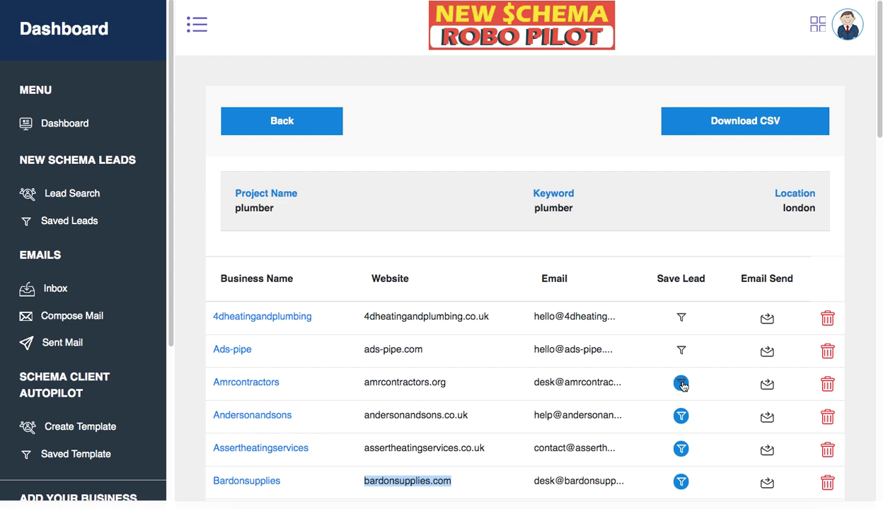
{"action": "left_click", "coordinate": [681, 417]}
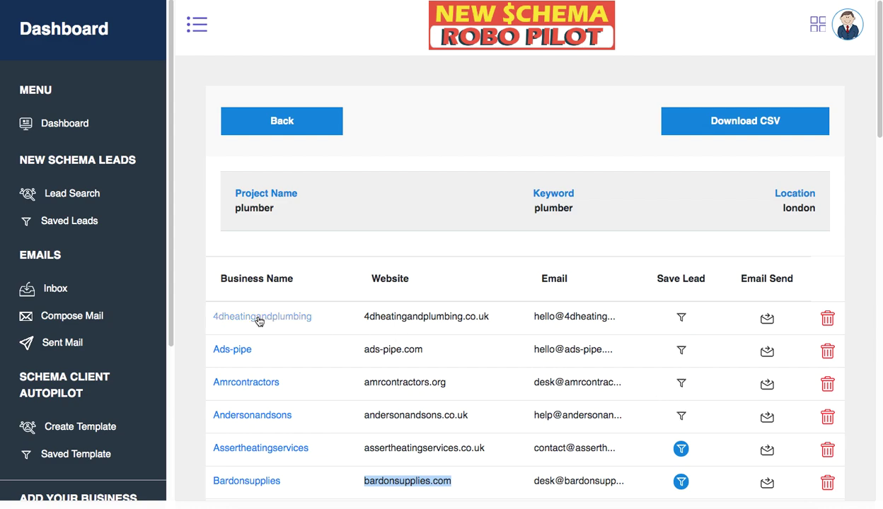
Review the plumber project in Saved Leads, then start an outreach email to its leads.
{"action": "left_click", "coordinate": [75, 230]}
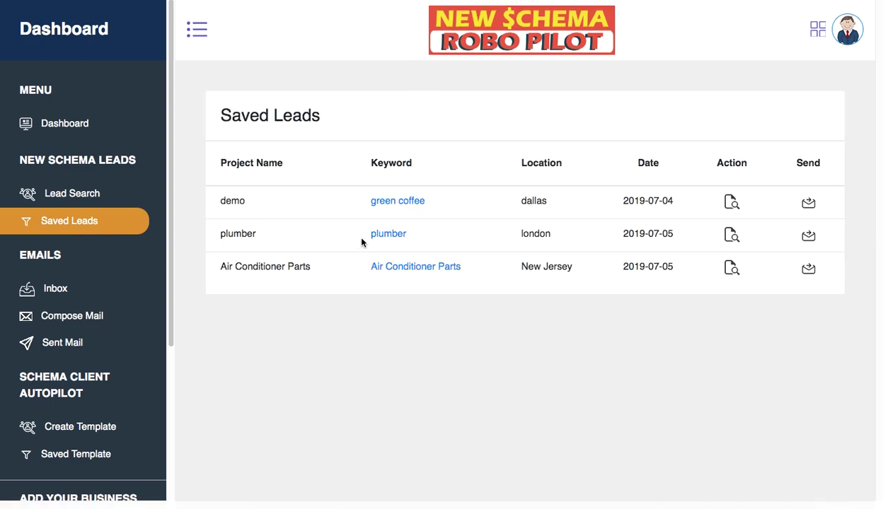
{"action": "left_click", "coordinate": [730, 238]}
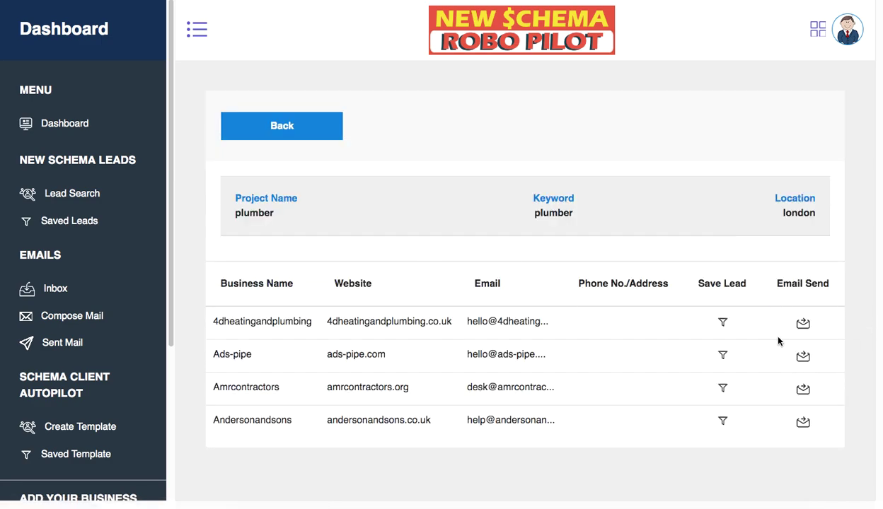
{"action": "left_click", "coordinate": [298, 136]}
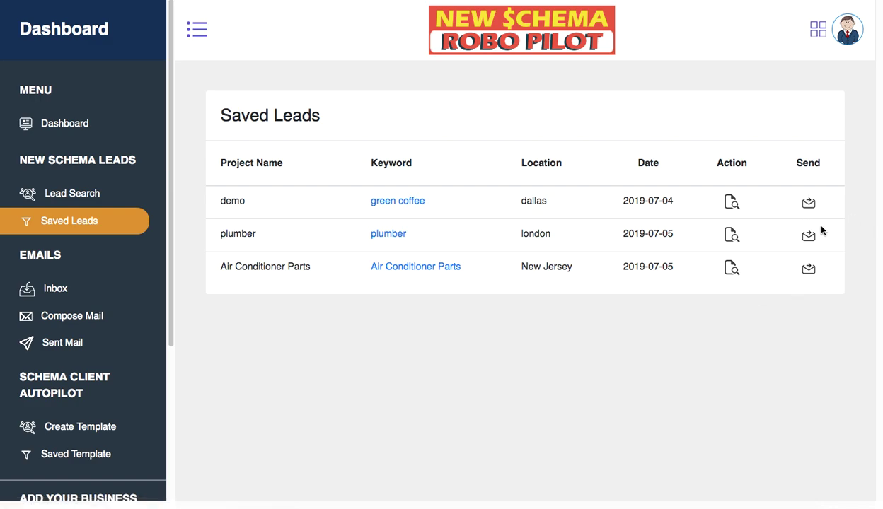
{"action": "left_click", "coordinate": [810, 240]}
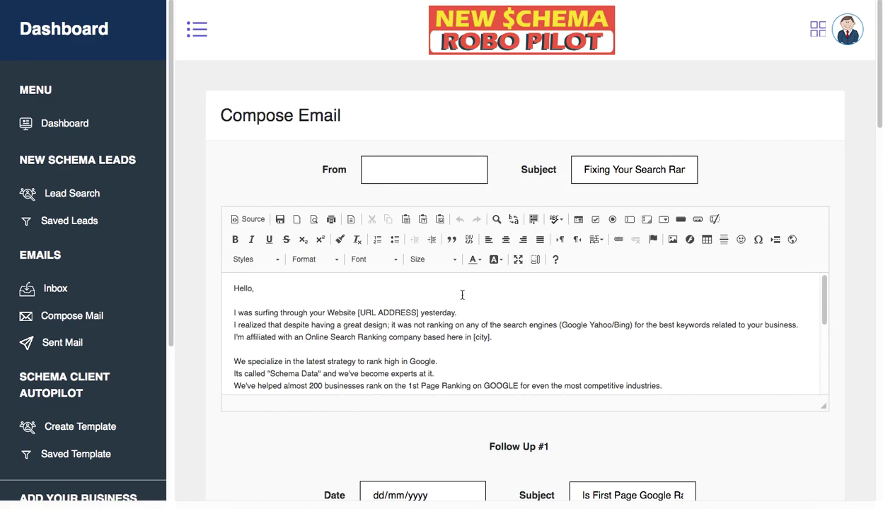
{"action": "scroll", "coordinate": [332, 329], "scroll_direction": "down", "scroll_amount": 1}
{"action": "scroll", "coordinate": [518, 358], "scroll_direction": "down", "scroll_amount": 8}
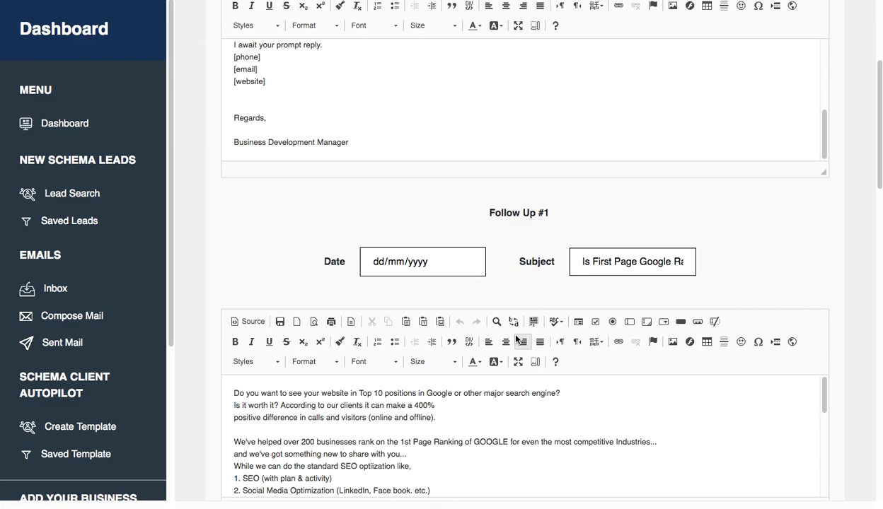
{"action": "scroll", "coordinate": [515, 339], "scroll_direction": "up", "scroll_amount": 4}
{"action": "scroll", "coordinate": [515, 339], "scroll_direction": "up", "scroll_amount": 3}
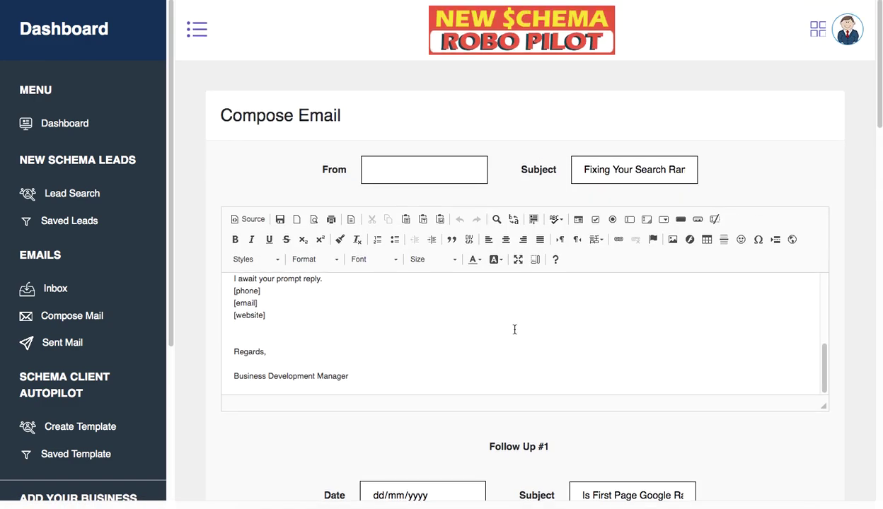
{"action": "scroll", "coordinate": [514, 330], "scroll_direction": "down", "scroll_amount": 2}
{"action": "left_click_drag", "start_coordinate": [472, 331], "coordinate": [552, 338]}
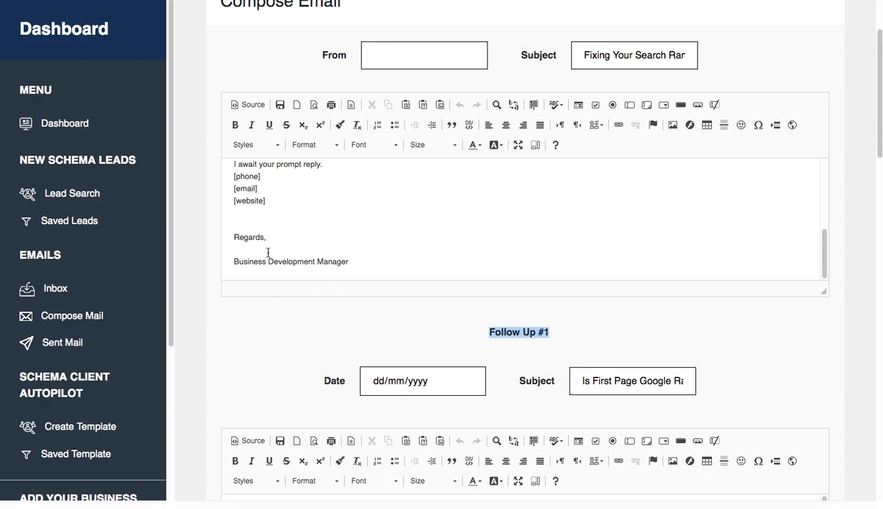
{"action": "scroll", "coordinate": [493, 357], "scroll_direction": "down", "scroll_amount": 4}
{"action": "scroll", "coordinate": [495, 401], "scroll_direction": "down", "scroll_amount": 3}
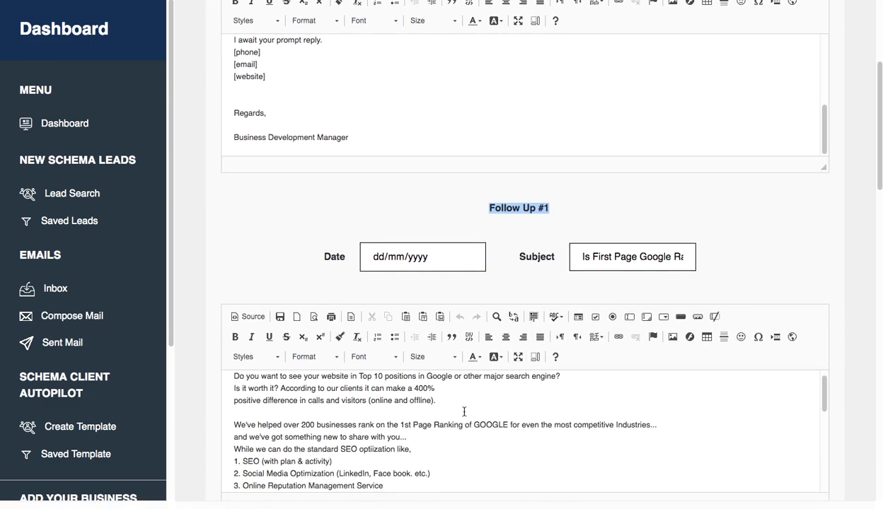
{"action": "scroll", "coordinate": [468, 412], "scroll_direction": "down", "scroll_amount": 1}
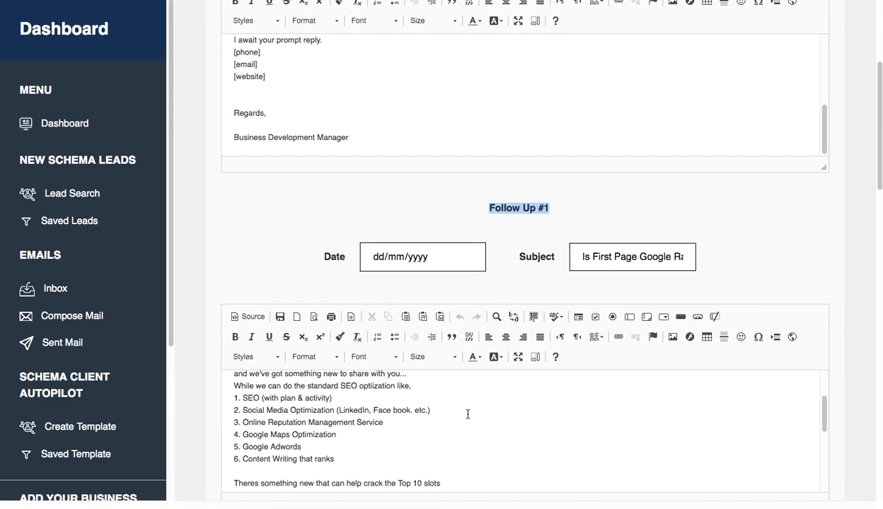
{"action": "scroll", "coordinate": [469, 407], "scroll_direction": "down", "scroll_amount": 5}
{"action": "scroll", "coordinate": [466, 296], "scroll_direction": "up", "scroll_amount": 4}
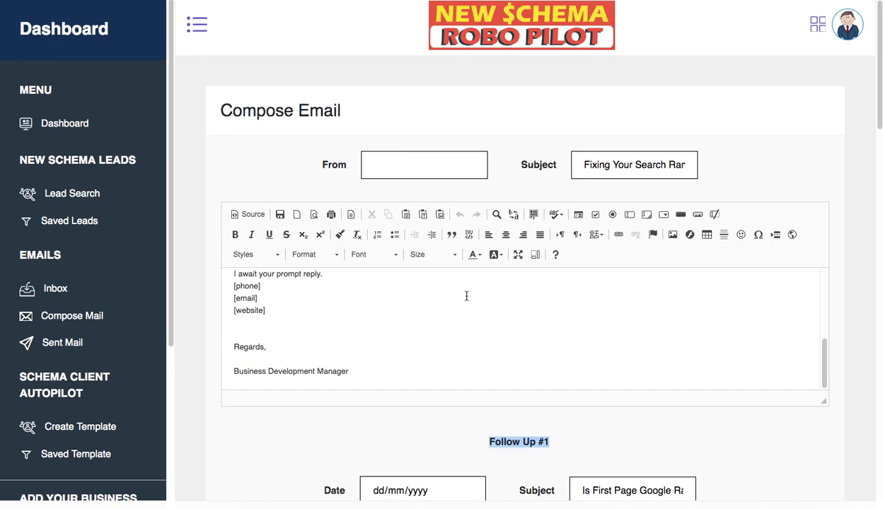
{"action": "left_click", "coordinate": [502, 444]}
{"action": "left_click_drag", "start_coordinate": [611, 459], "coordinate": [414, 441]}
{"action": "scroll", "coordinate": [443, 434], "scroll_direction": "up", "scroll_amount": 1}
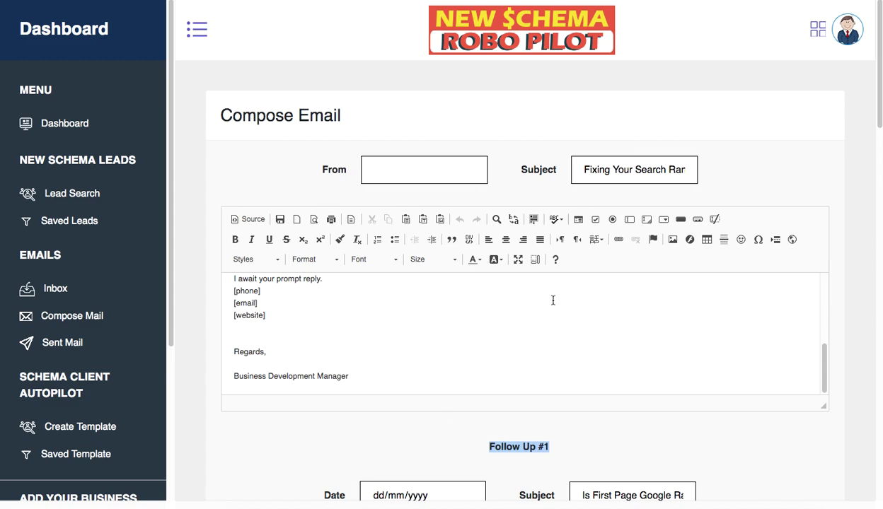
{"action": "left_click", "coordinate": [323, 320]}
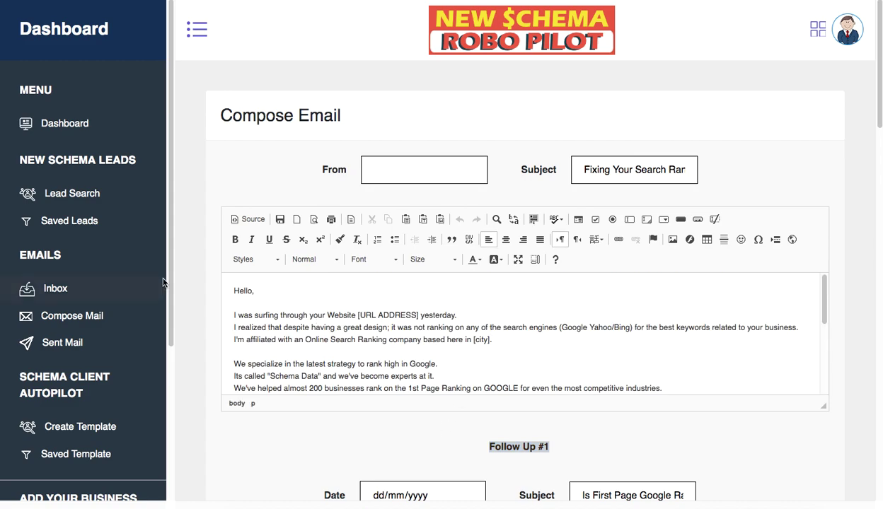
{"action": "left_click_drag", "start_coordinate": [470, 365], "coordinate": [178, 282]}
{"action": "left_click", "coordinate": [279, 315]}
{"action": "left_click", "coordinate": [389, 167]}
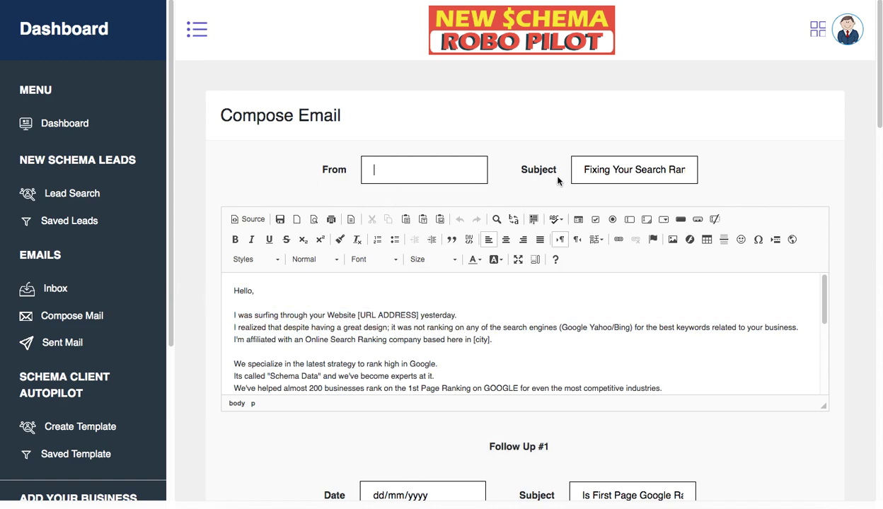
{"action": "mouse_move", "coordinate": [617, 172]}
{"action": "left_mouse_down"}
{"action": "mouse_move", "coordinate": [707, 170]}
{"action": "mouse_move", "coordinate": [589, 170]}
{"action": "mouse_move", "coordinate": [770, 179]}
{"action": "mouse_move", "coordinate": [443, 169]}
{"action": "mouse_move", "coordinate": [734, 179]}
{"action": "mouse_move", "coordinate": [508, 172]}
{"action": "mouse_move", "coordinate": [719, 183]}
{"action": "left_mouse_up"}
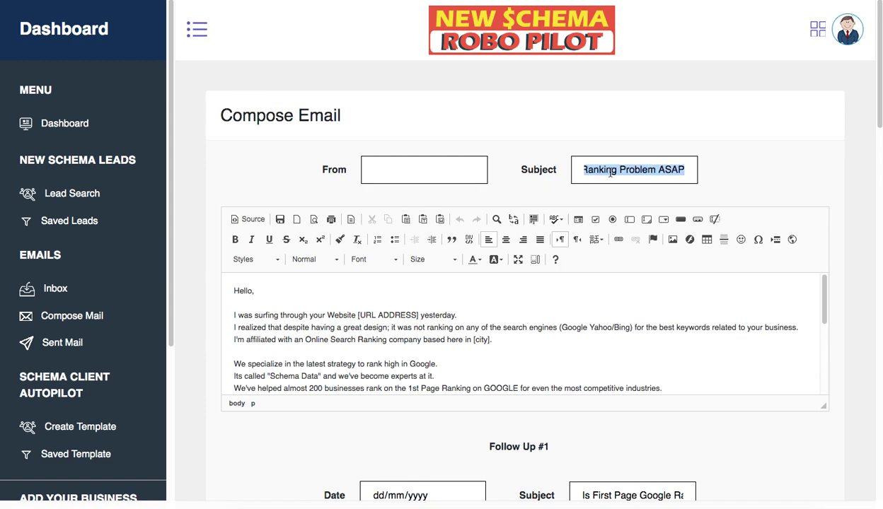
{"action": "mouse_move", "coordinate": [609, 171]}
{"action": "left_mouse_down"}
{"action": "mouse_move", "coordinate": [589, 170]}
{"action": "mouse_move", "coordinate": [623, 179]}
{"action": "left_mouse_up"}
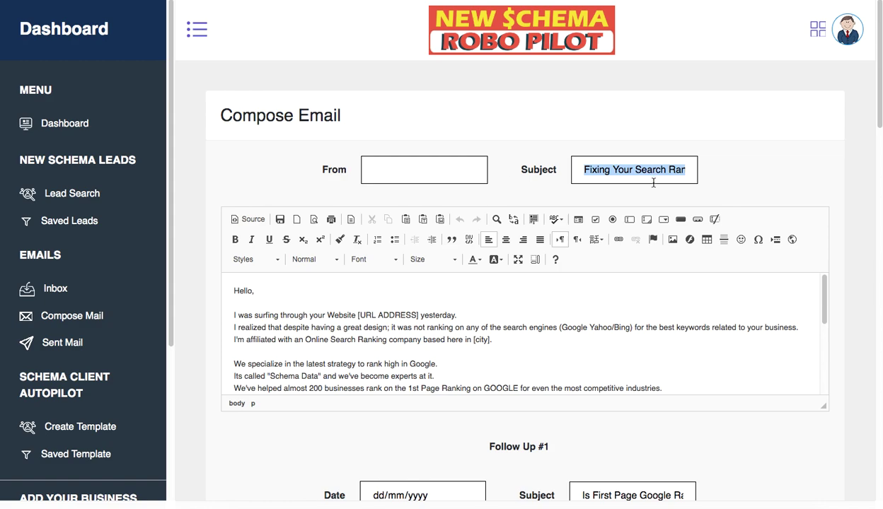
{"action": "left_click", "coordinate": [631, 170]}
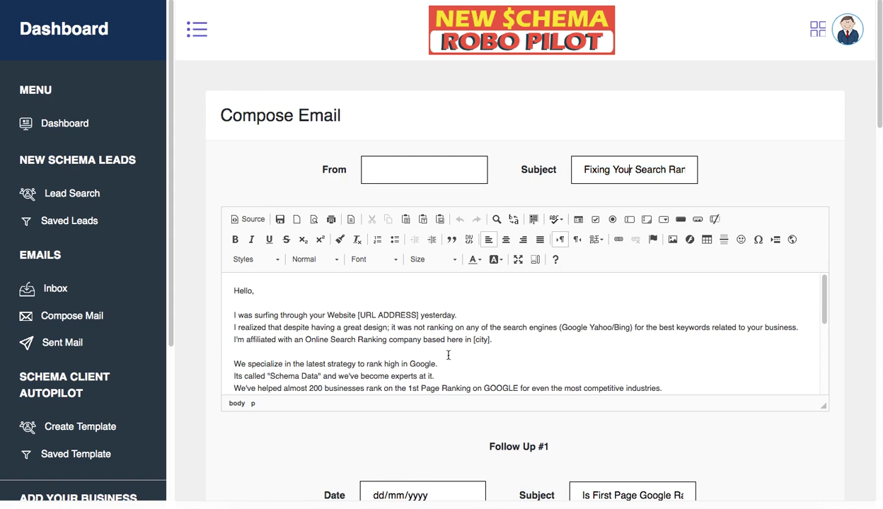
{"action": "scroll", "coordinate": [449, 354], "scroll_direction": "down", "scroll_amount": 5}
{"action": "scroll", "coordinate": [296, 352], "scroll_direction": "down", "scroll_amount": 2}
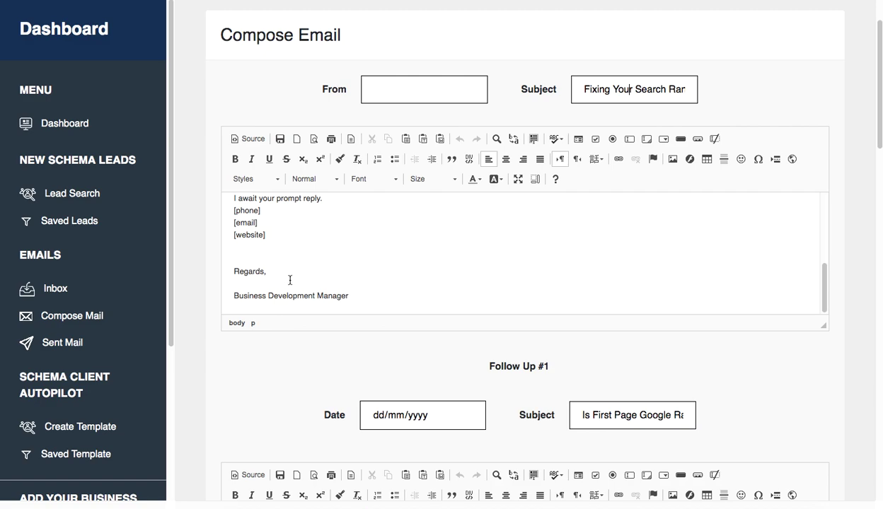
{"action": "scroll", "coordinate": [289, 276], "scroll_direction": "up", "scroll_amount": 1}
{"action": "left_click_drag", "start_coordinate": [266, 260], "coordinate": [234, 246]}
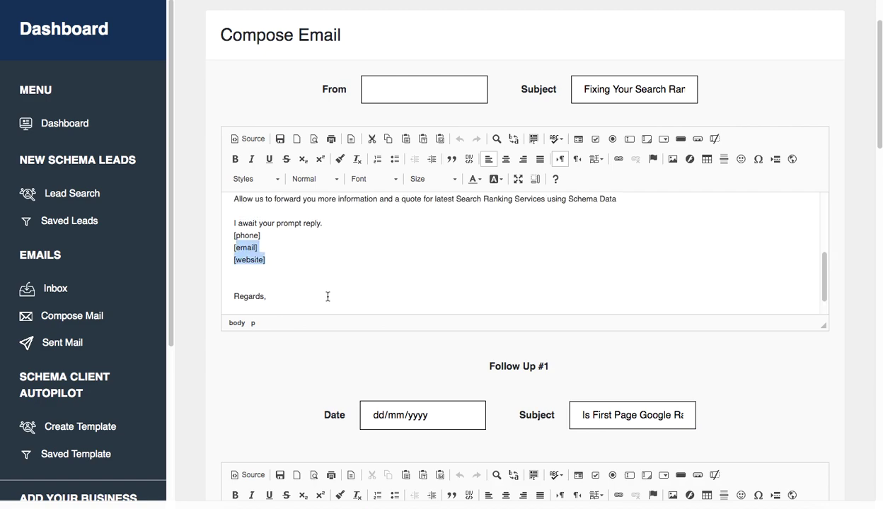
{"action": "scroll", "coordinate": [365, 270], "scroll_direction": "up", "scroll_amount": 10}
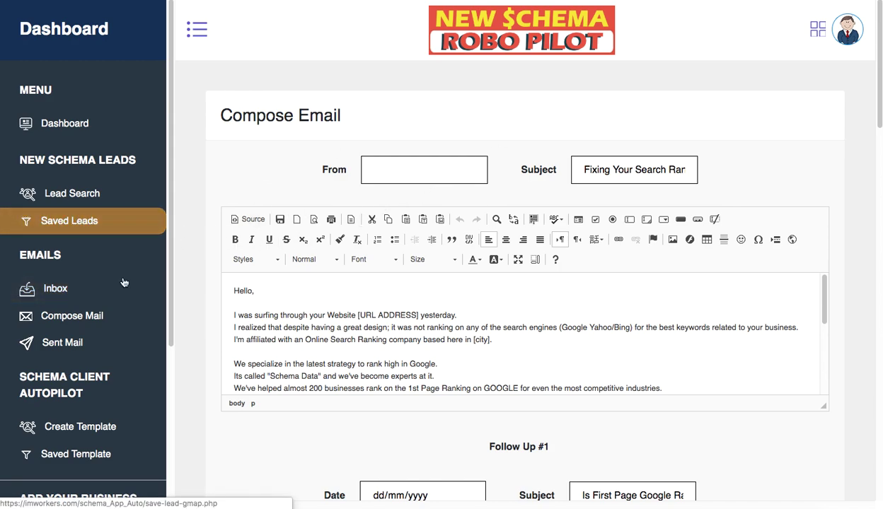
Browse the past searches list and open the demo project's 'green coffee in dallas' leads.
{"action": "scroll", "coordinate": [145, 340], "scroll_direction": "down", "scroll_amount": 1}
{"action": "scroll", "coordinate": [147, 348], "scroll_direction": "down", "scroll_amount": 1}
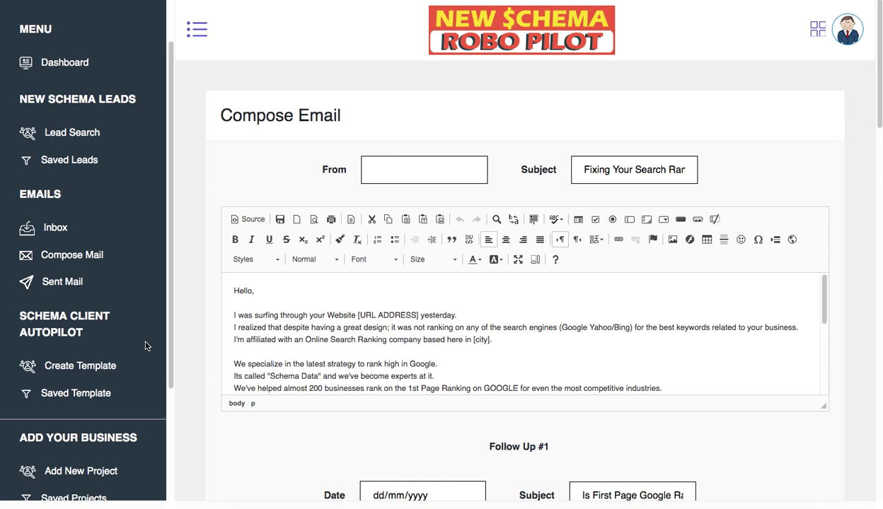
{"action": "left_click", "coordinate": [111, 365]}
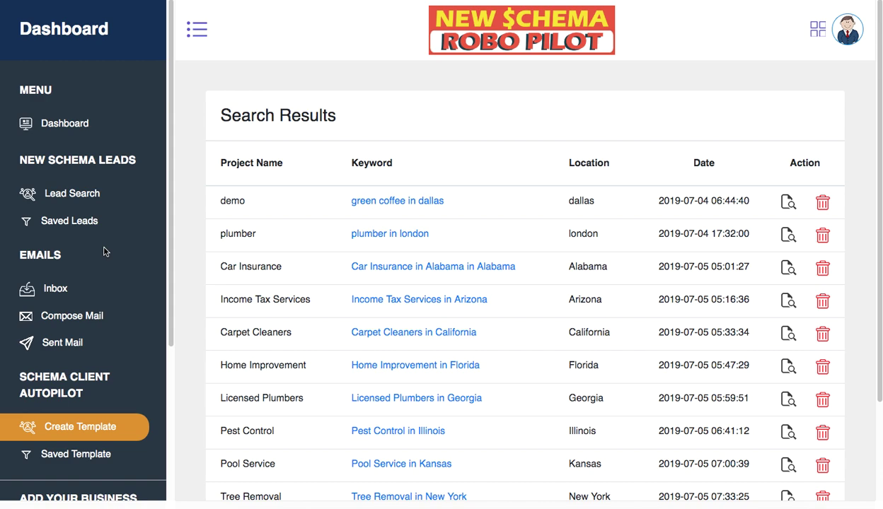
{"action": "scroll", "coordinate": [216, 261], "scroll_direction": "down", "scroll_amount": 1}
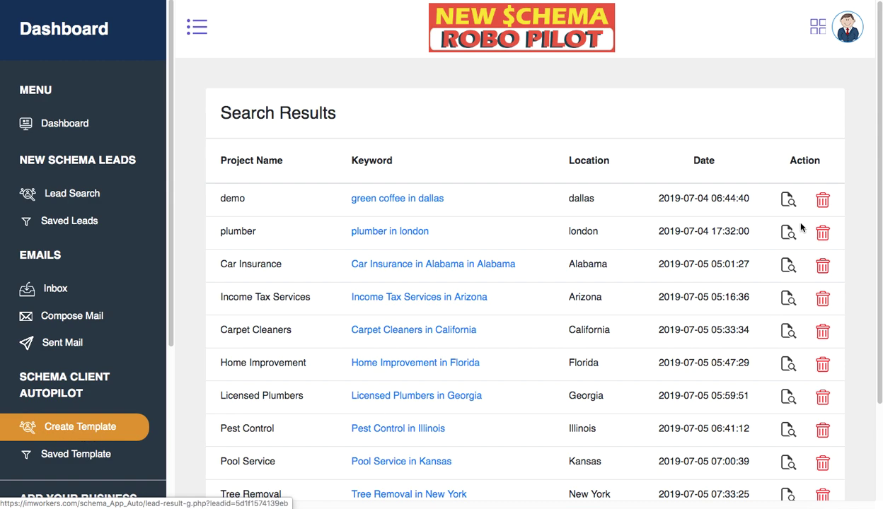
{"action": "left_click", "coordinate": [789, 202]}
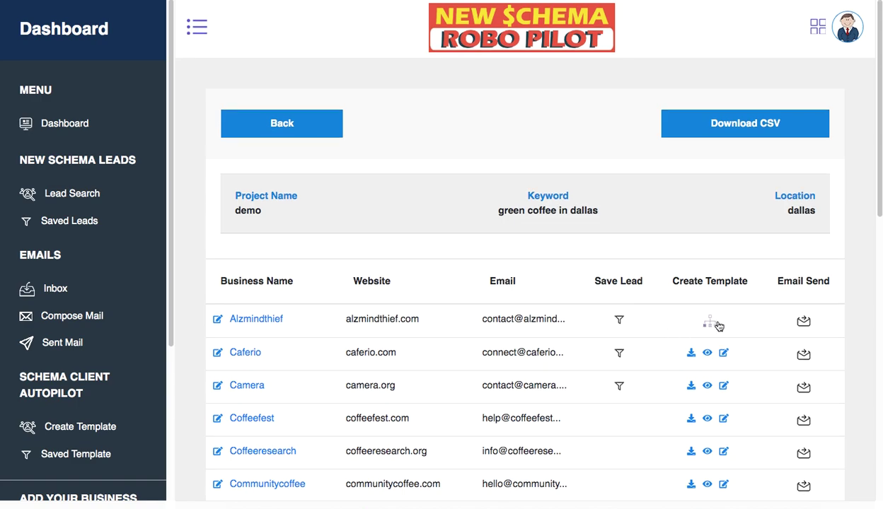
Inspect Panerabread's generated JSON-LD schema script, then return to the template list.
{"action": "scroll", "coordinate": [714, 325], "scroll_direction": "down", "scroll_amount": 8}
{"action": "left_click", "coordinate": [713, 286]}
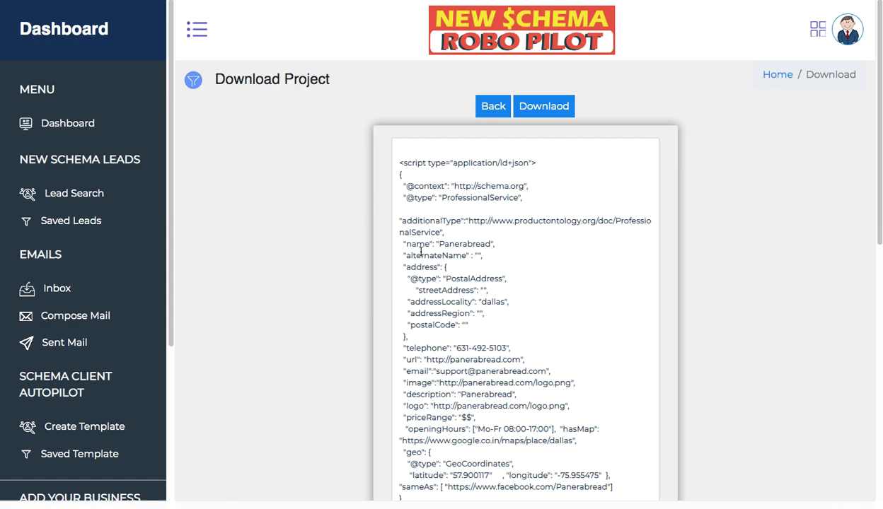
{"action": "left_click_drag", "start_coordinate": [438, 245], "coordinate": [475, 248]}
{"action": "left_click_drag", "start_coordinate": [445, 206], "coordinate": [514, 200]}
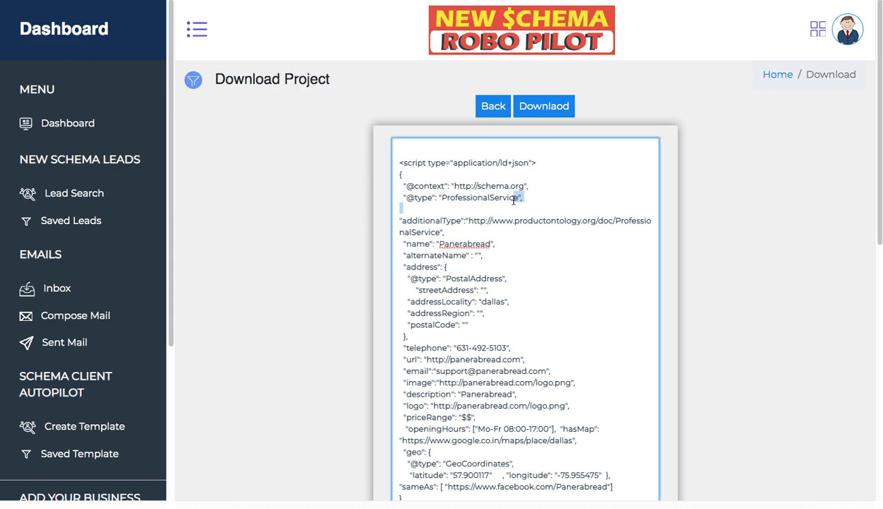
{"action": "left_click_drag", "start_coordinate": [465, 221], "coordinate": [475, 233]}
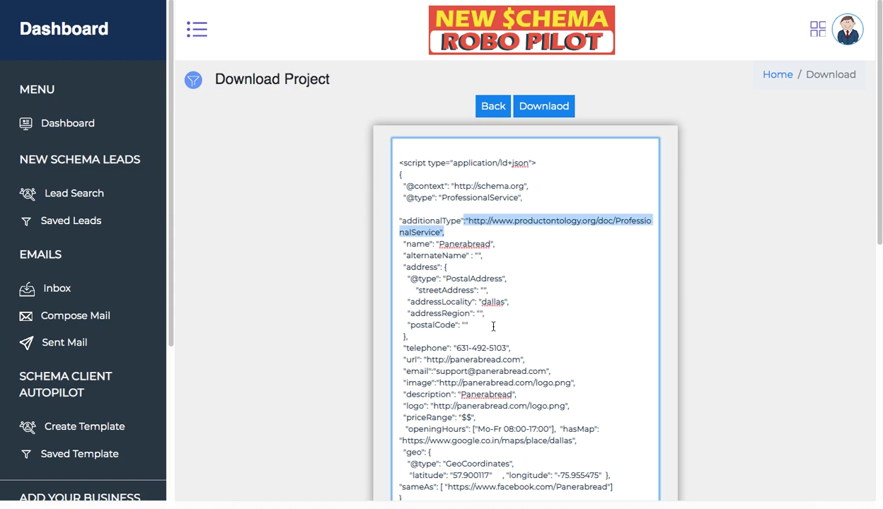
{"action": "scroll", "coordinate": [493, 343], "scroll_direction": "down", "scroll_amount": 7}
{"action": "scroll", "coordinate": [493, 341], "scroll_direction": "up", "scroll_amount": 7}
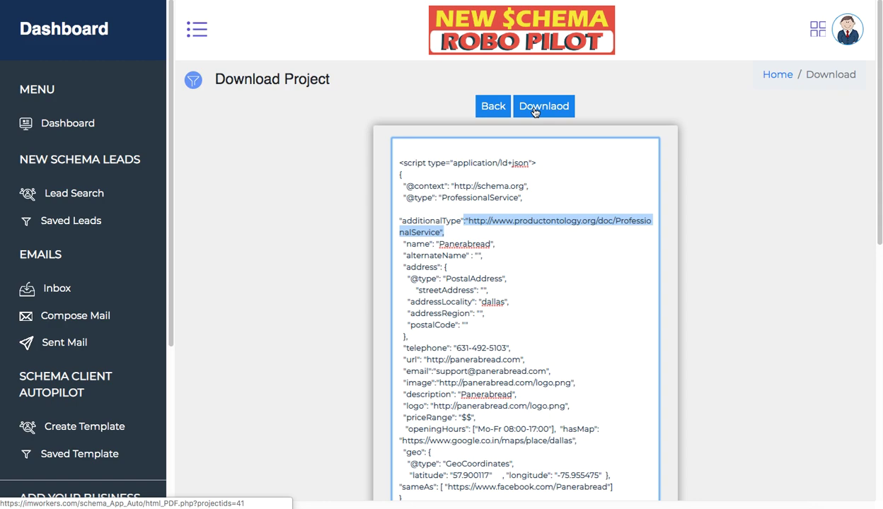
{"action": "left_click", "coordinate": [492, 110]}
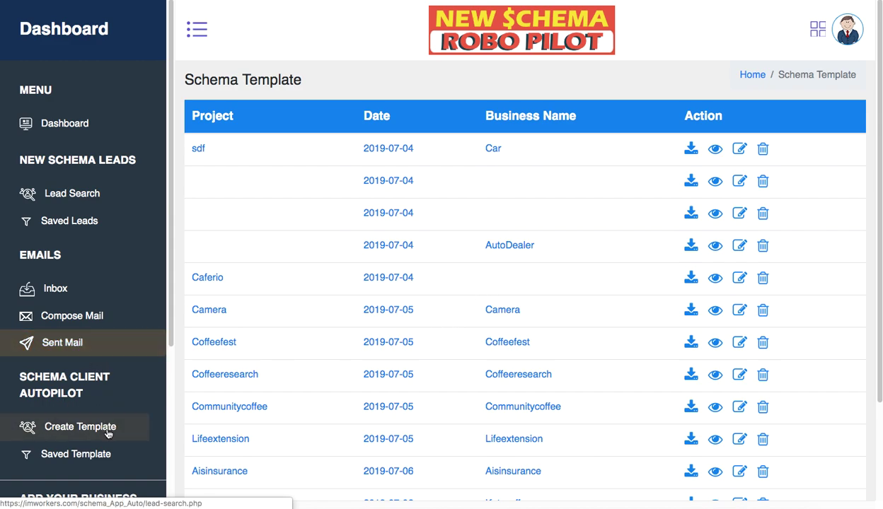
Resubmit the sdf project's schema template after checking its Plus.Google and Yelp fields.
{"action": "scroll", "coordinate": [715, 282], "scroll_direction": "down", "scroll_amount": 1}
{"action": "scroll", "coordinate": [735, 290], "scroll_direction": "up", "scroll_amount": 1}
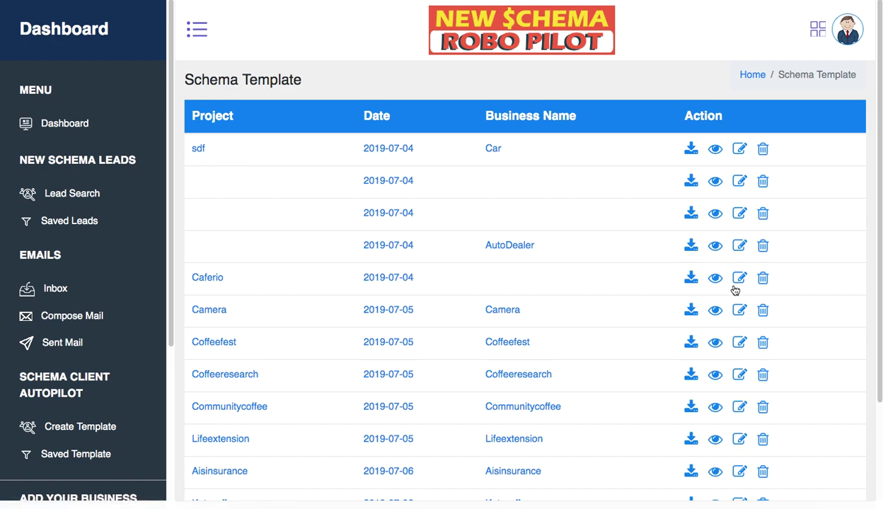
{"action": "left_click", "coordinate": [739, 152]}
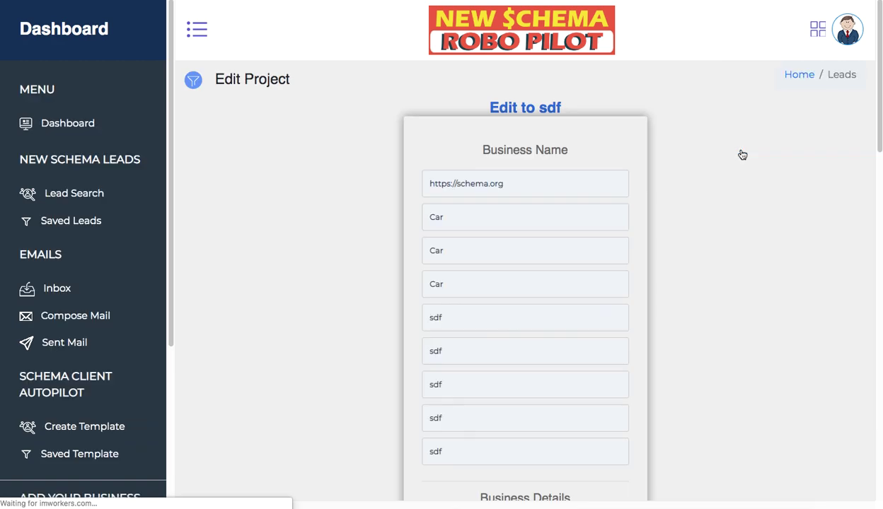
{"action": "scroll", "coordinate": [518, 273], "scroll_direction": "down", "scroll_amount": 10}
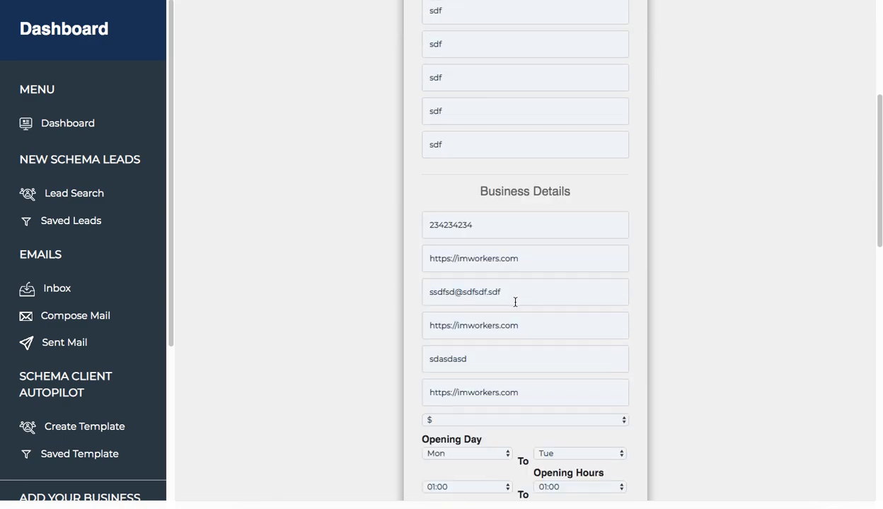
{"action": "scroll", "coordinate": [511, 325], "scroll_direction": "down", "scroll_amount": 9}
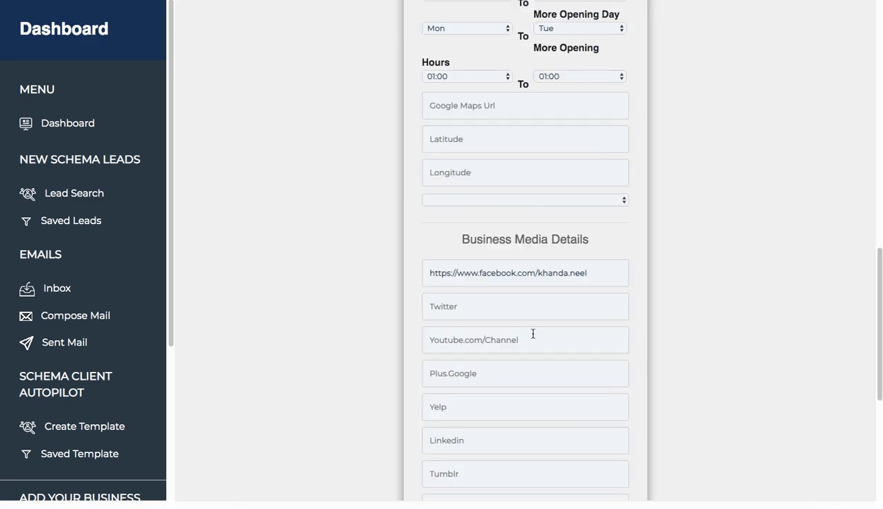
{"action": "left_click", "coordinate": [465, 295]}
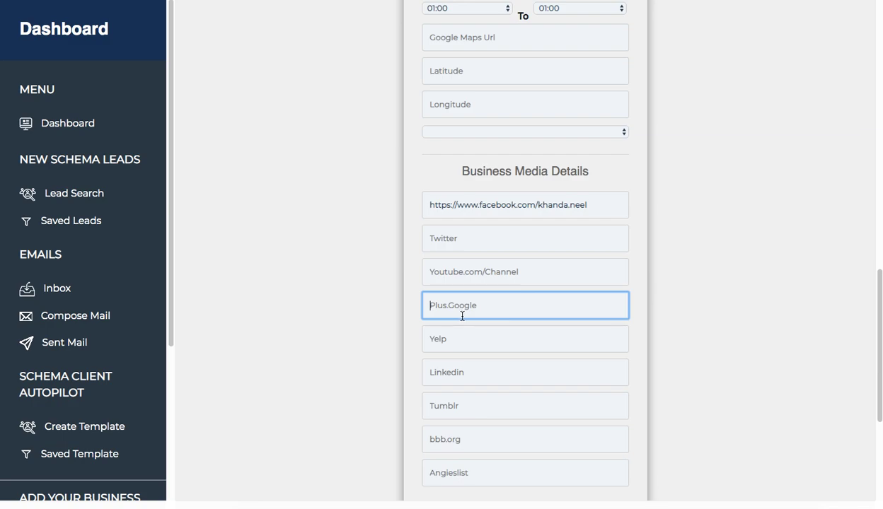
{"action": "left_click", "coordinate": [449, 338]}
{"action": "scroll", "coordinate": [488, 396], "scroll_direction": "down", "scroll_amount": 1}
{"action": "scroll", "coordinate": [499, 417], "scroll_direction": "down", "scroll_amount": 5}
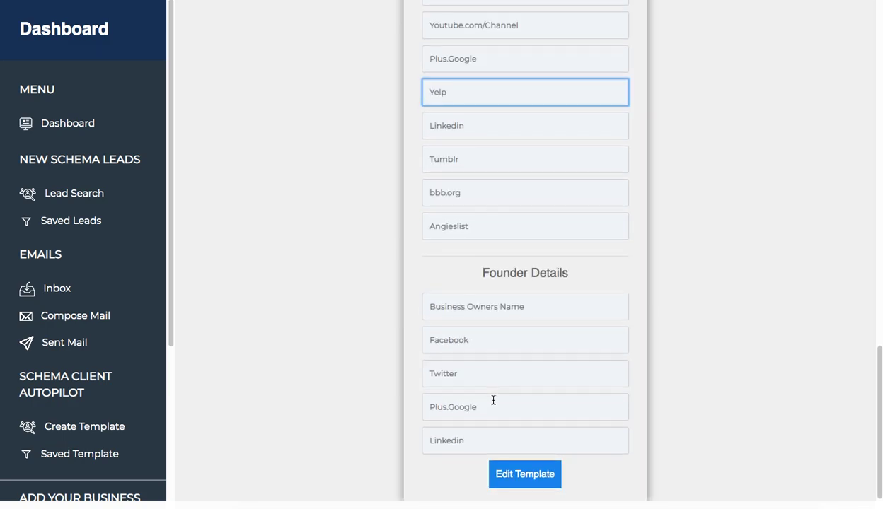
{"action": "left_click", "coordinate": [527, 474]}
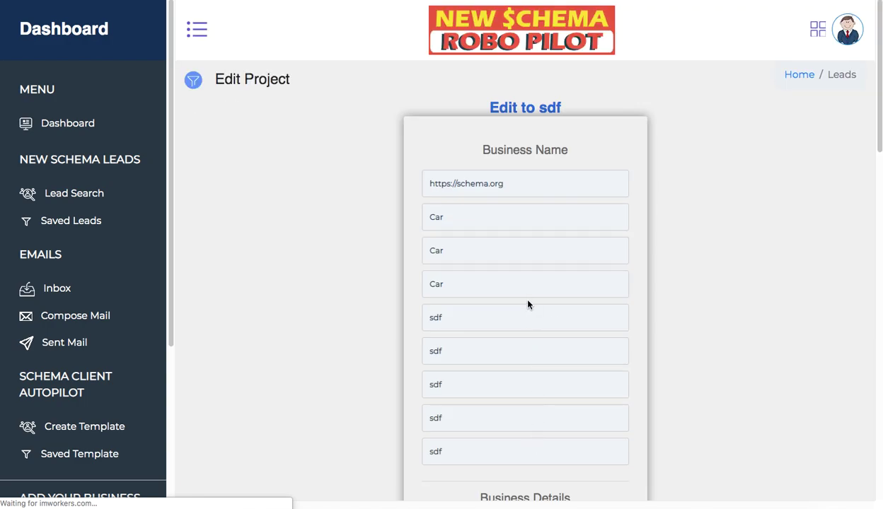
Go to Create Template to show the Search Results list of past projects.
{"action": "scroll", "coordinate": [515, 379], "scroll_direction": "down", "scroll_amount": 5}
{"action": "scroll", "coordinate": [523, 368], "scroll_direction": "down", "scroll_amount": 15}
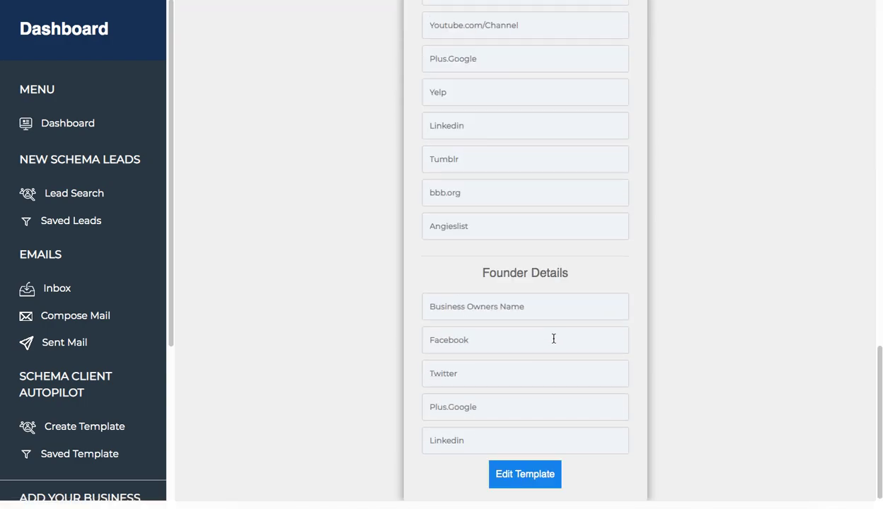
{"action": "scroll", "coordinate": [554, 339], "scroll_direction": "up", "scroll_amount": 20}
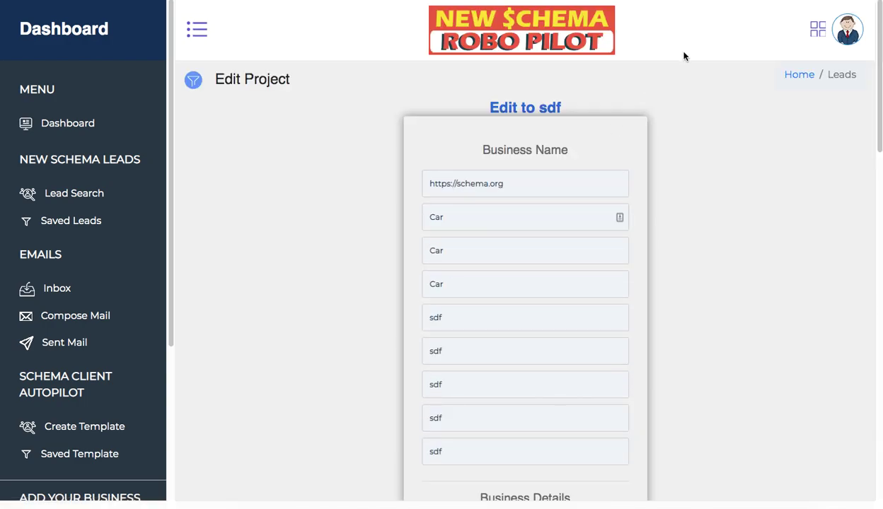
{"action": "left_click", "coordinate": [79, 430]}
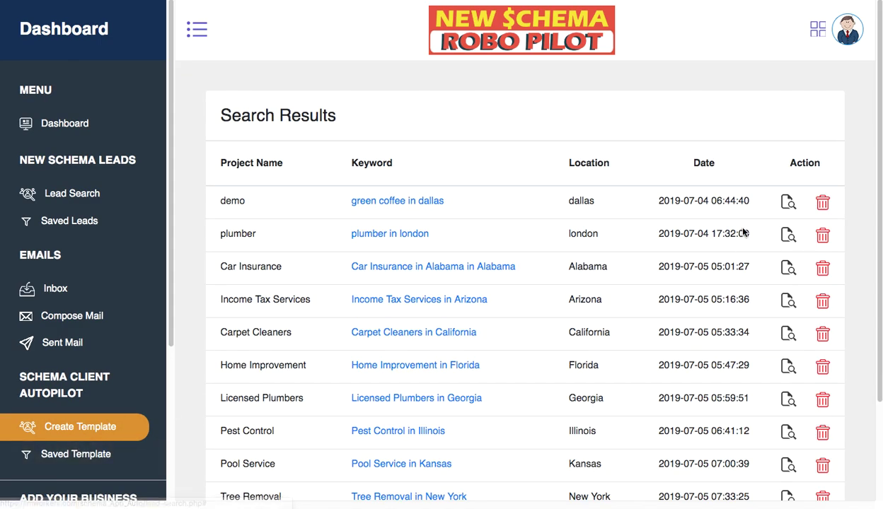
Open the Saved Leads table and review the demo, plumber and Air Conditioner Parts projects.
{"action": "left_click", "coordinate": [67, 447]}
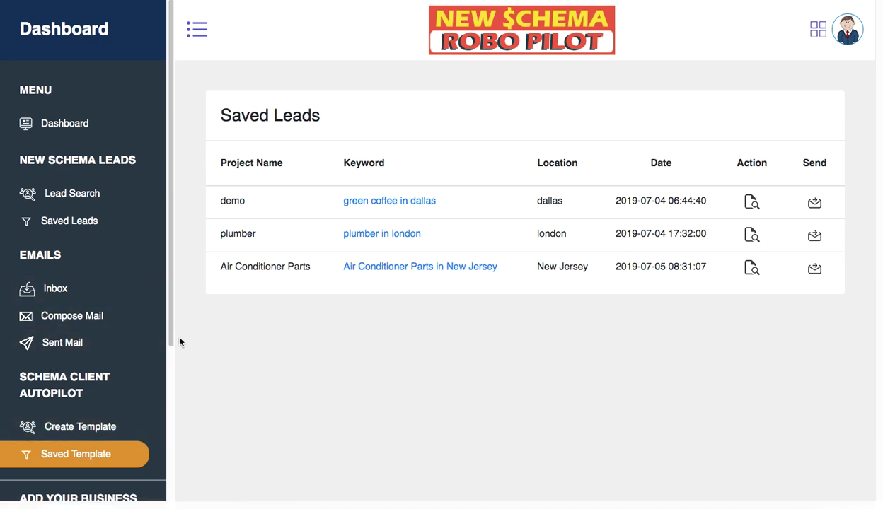
{"action": "scroll", "coordinate": [173, 342], "scroll_direction": "down", "scroll_amount": 1}
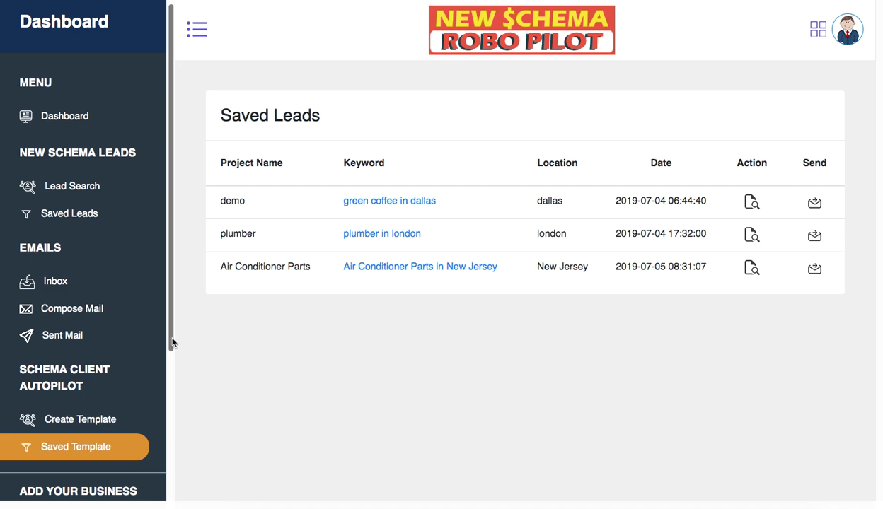
{"action": "scroll", "coordinate": [170, 341], "scroll_direction": "down", "scroll_amount": 5}
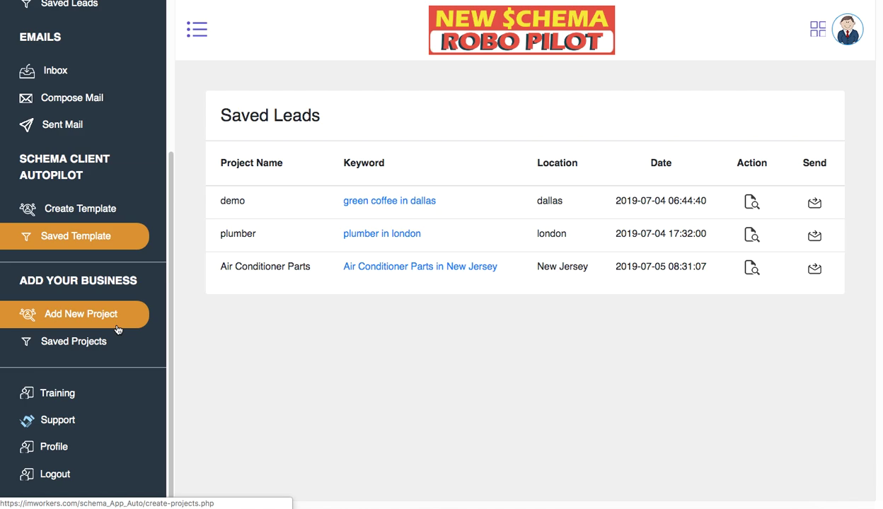
{"action": "scroll", "coordinate": [75, 143], "scroll_direction": "up", "scroll_amount": 5}
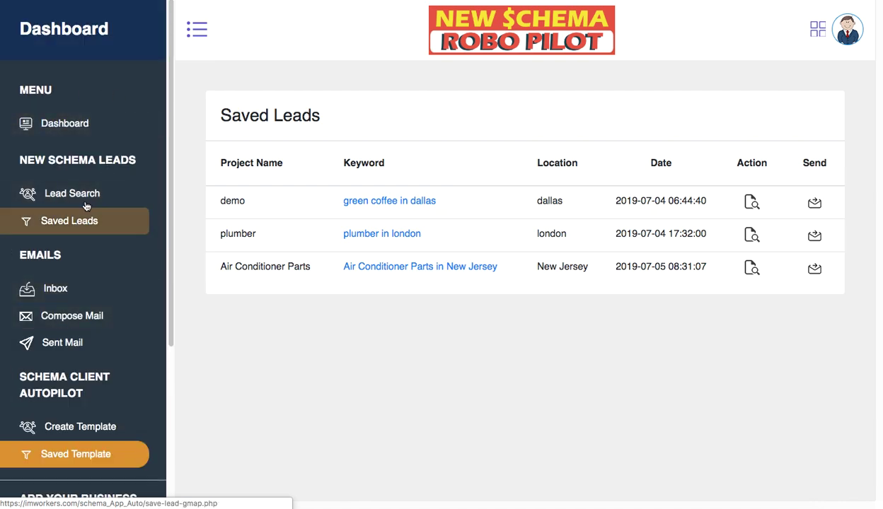
{"action": "scroll", "coordinate": [87, 213], "scroll_direction": "down", "scroll_amount": 5}
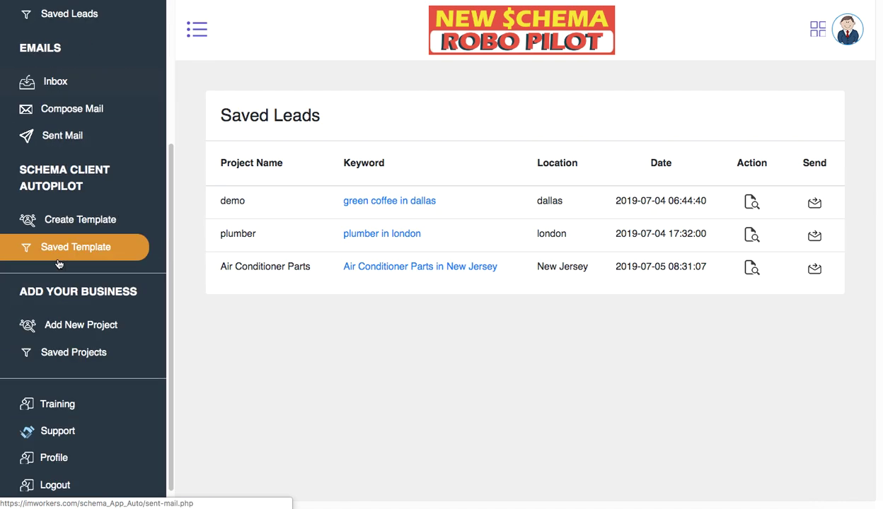
{"action": "left_click", "coordinate": [94, 323]}
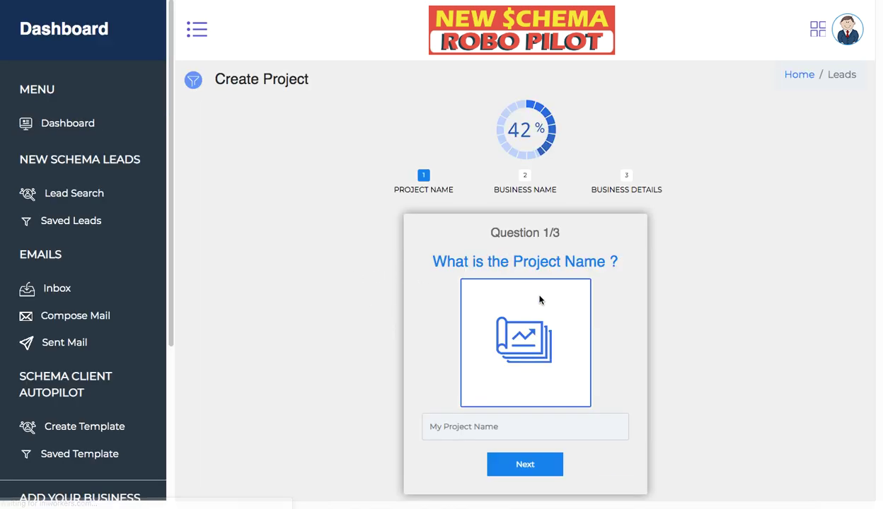
{"action": "left_click", "coordinate": [83, 135]}
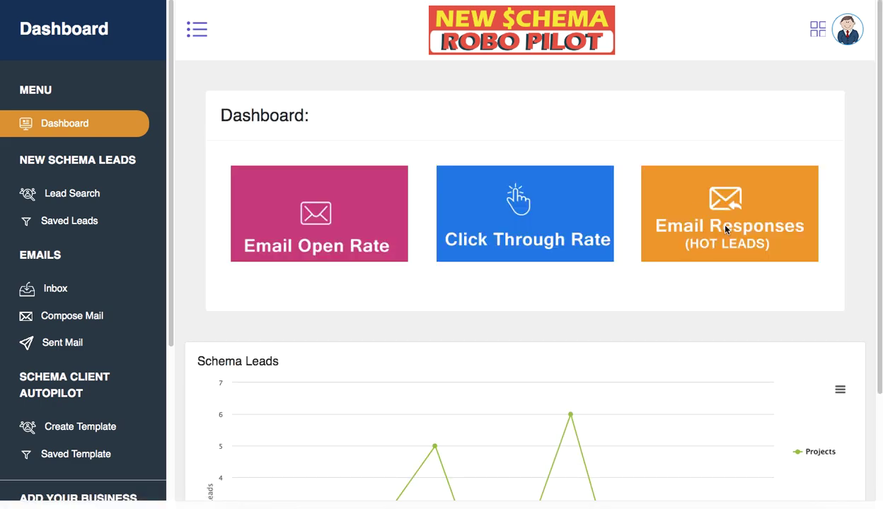